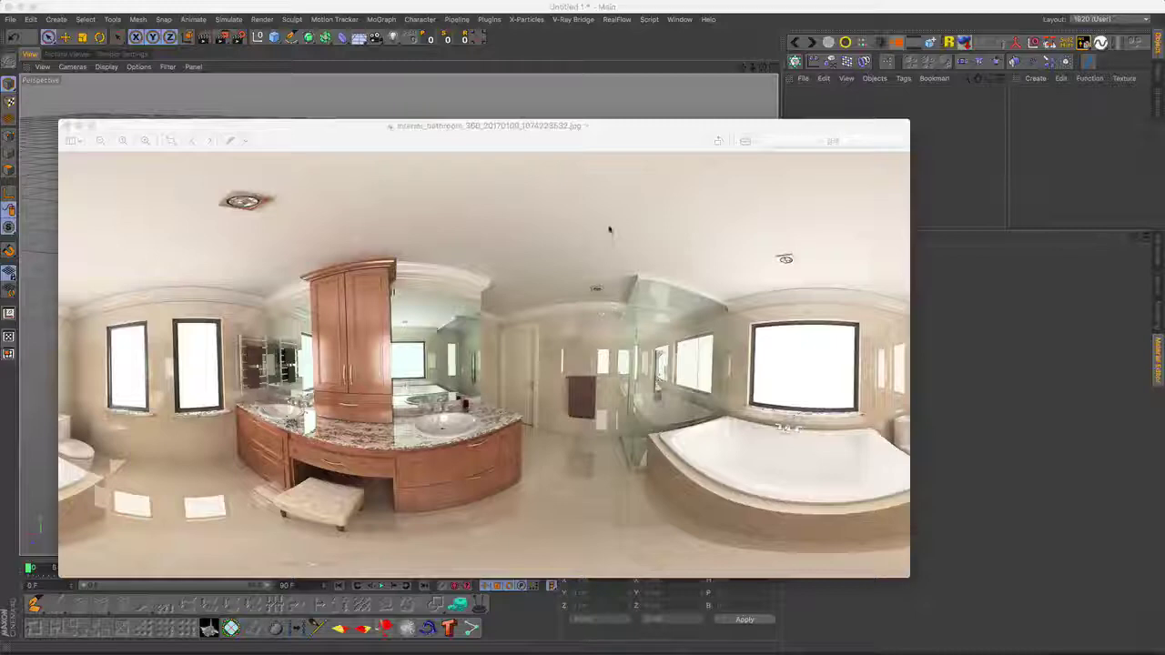
Move the panorama image's Preview window aside, then bring the empty Cinema 4D scene forward
left_click_drag(538, 137, 556, 130)
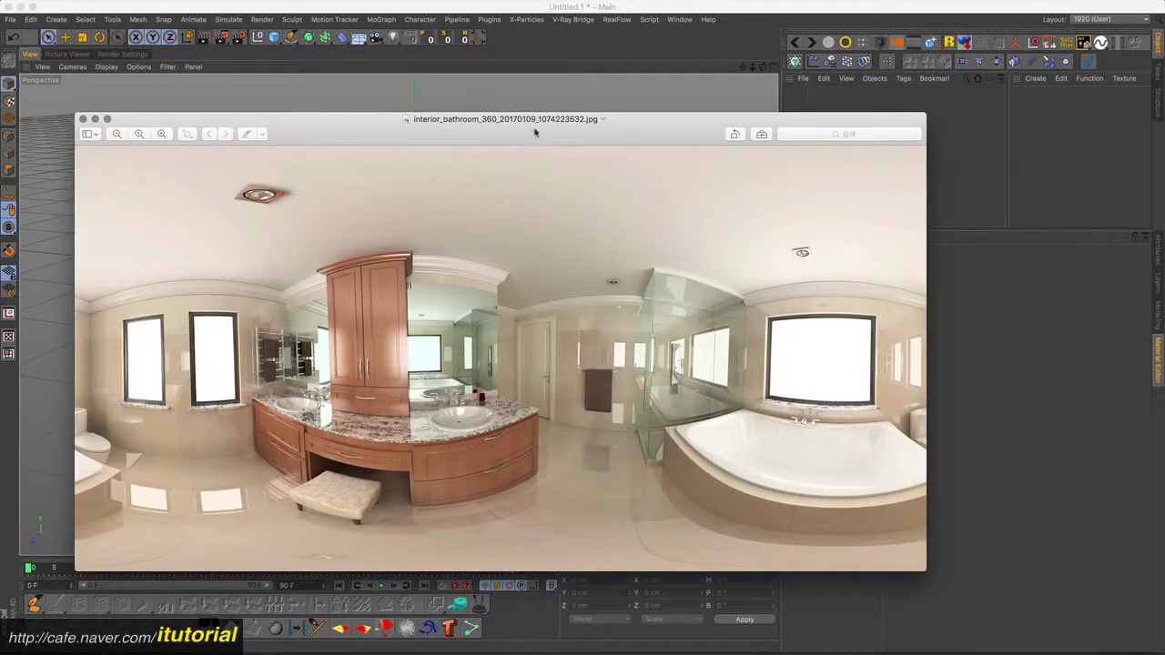
left_click_drag(533, 133, 541, 136)
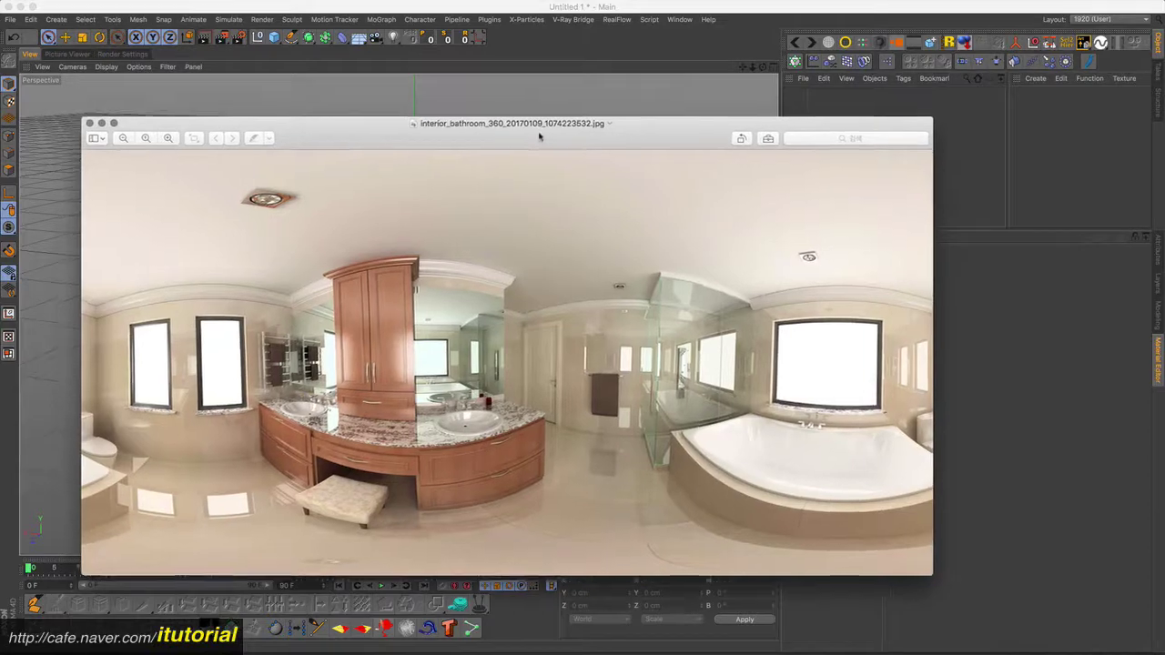
left_click(837, 97)
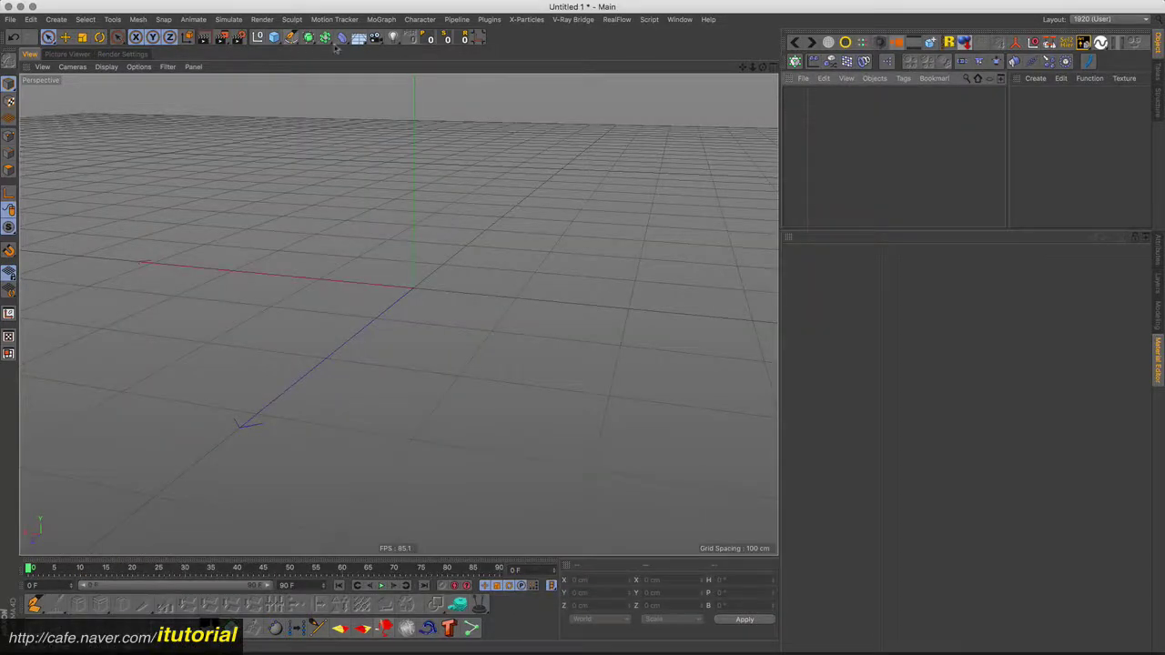
Add a Sky object to the Cinema 4D scene and orbit the viewport
left_click_drag(358, 40, 401, 75)
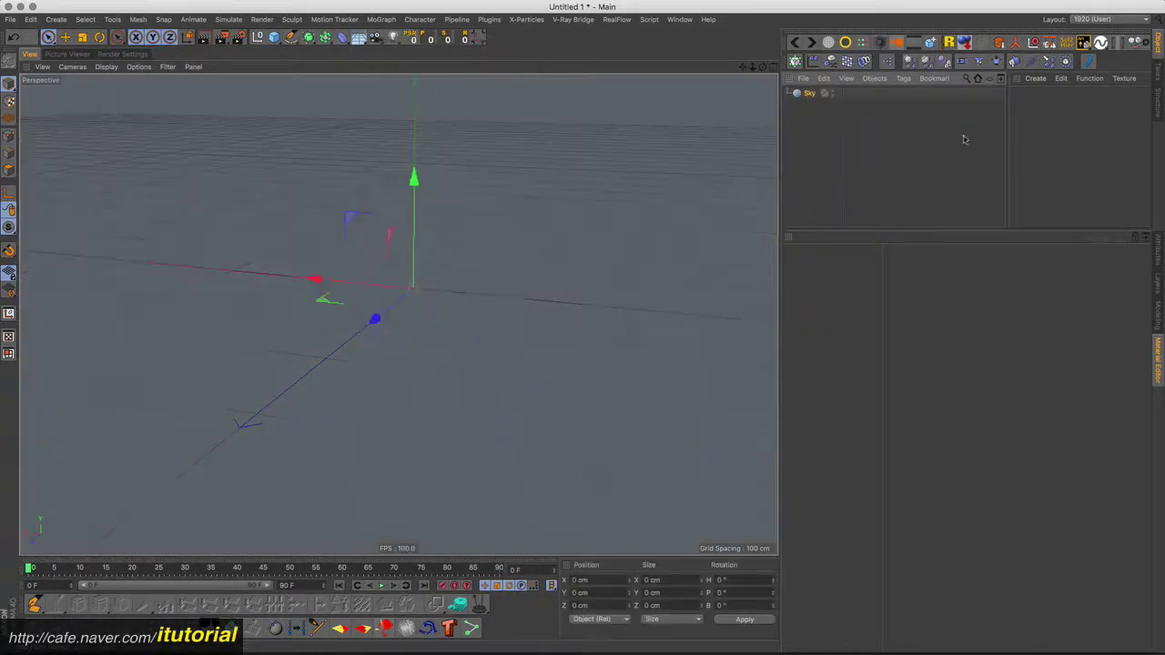
left_click(809, 94)
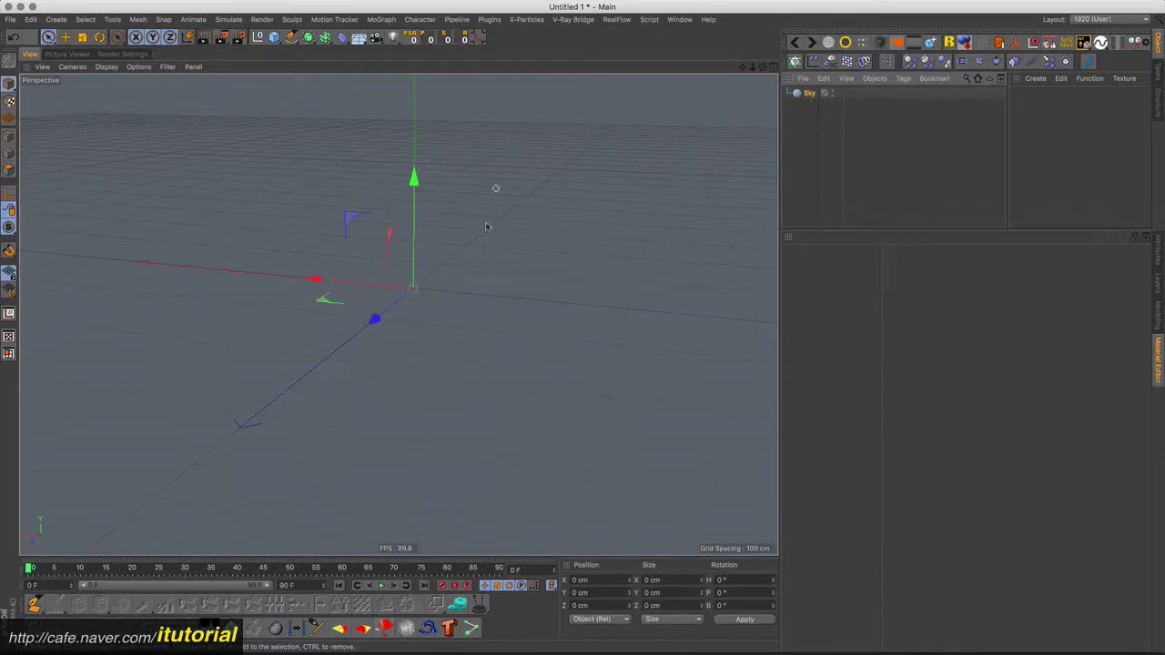
left_click_drag(416, 291, 358, 285, "alt")
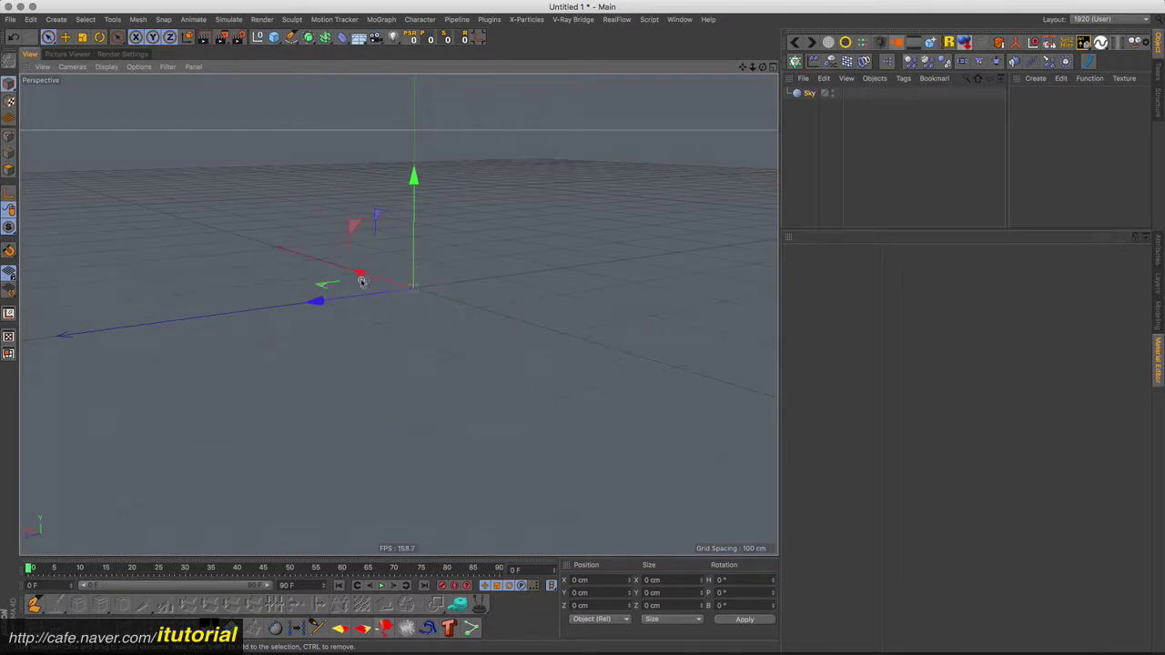
mouse_move(295, 164)
left_mouse_down("alt")
mouse_move(444, 316)
mouse_move(517, 301)
left_mouse_up("alt")
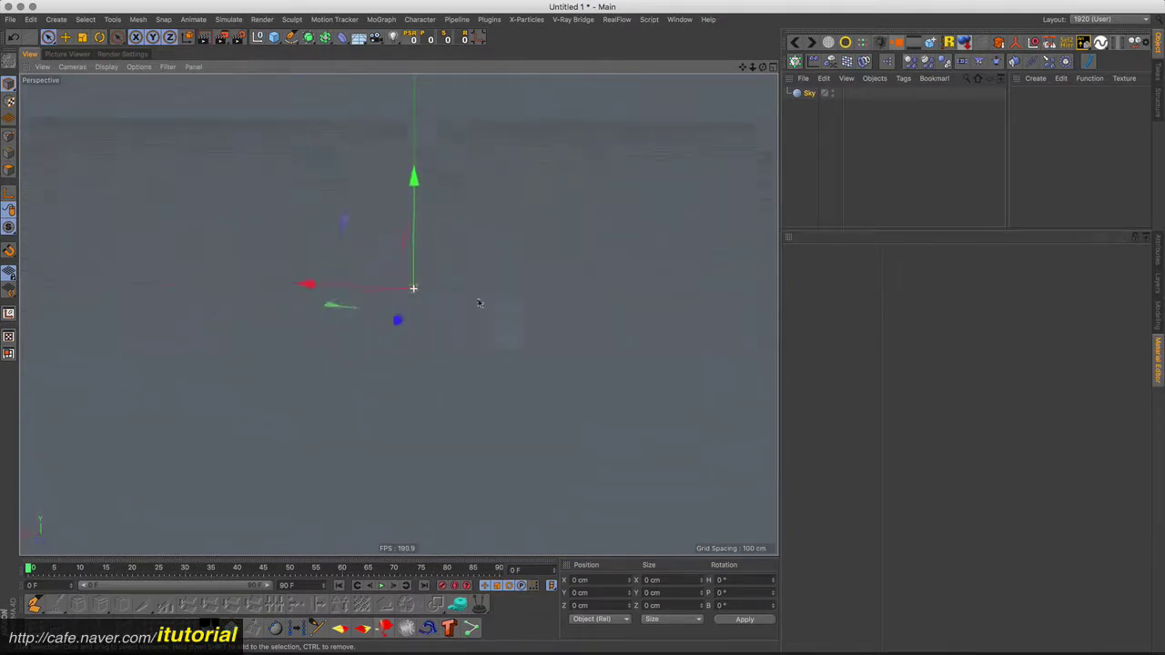
Create a new material, Mat, from the bathroom panorama image
key("super+Tab")
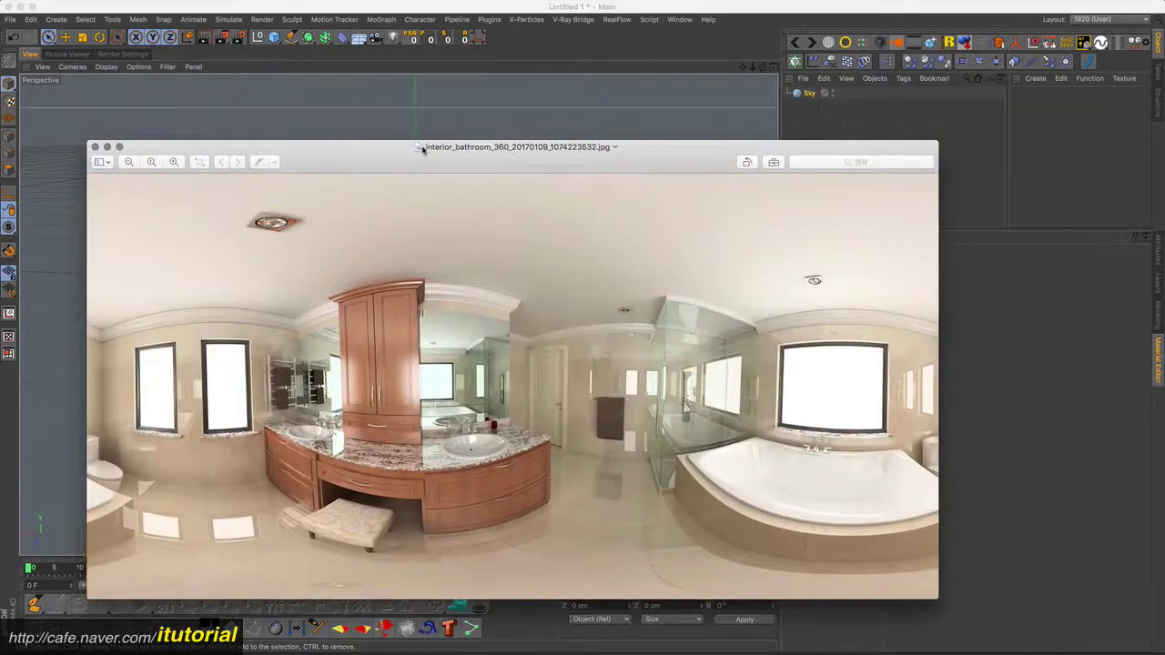
mouse_move(414, 127)
left_mouse_down()
mouse_move(859, 137)
mouse_move(421, 161)
mouse_move(1033, 116)
left_mouse_up()
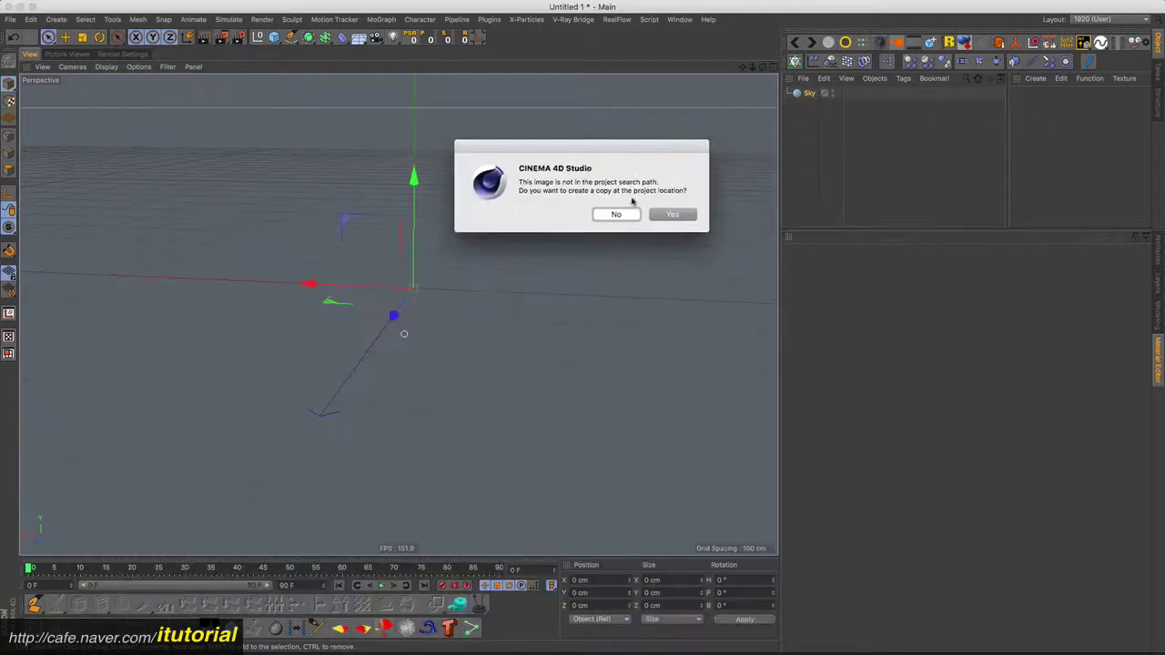
left_click(671, 212)
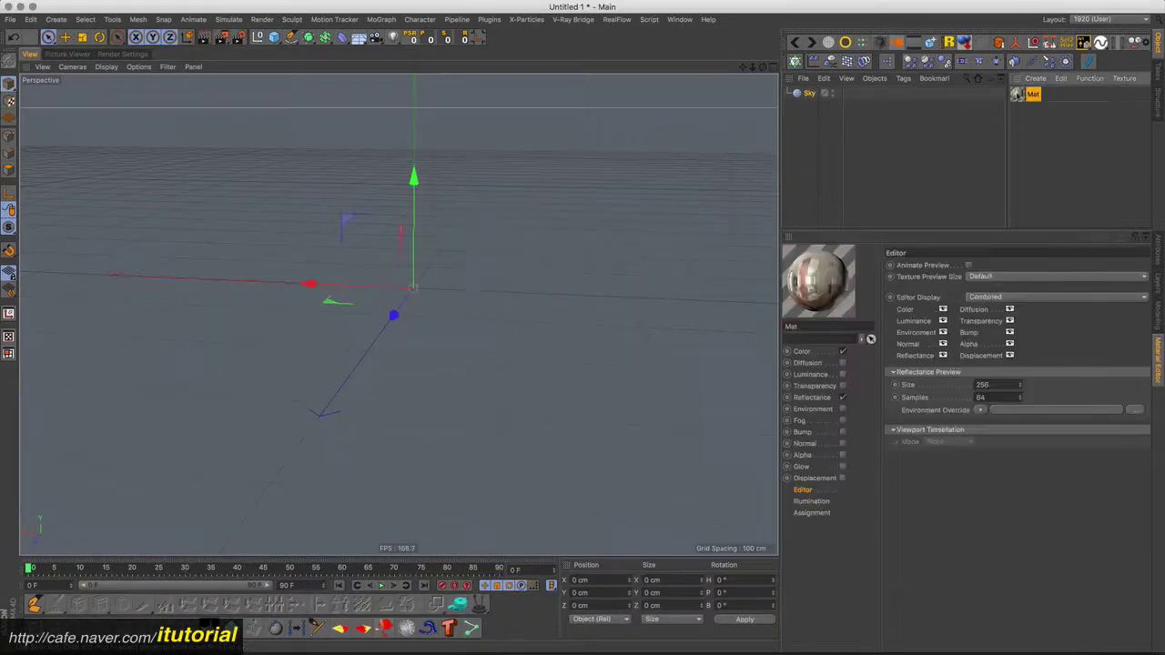
Apply the Mat material to the Sky object and orbit up to the panorama wall
left_click_drag(1032, 94, 809, 93)
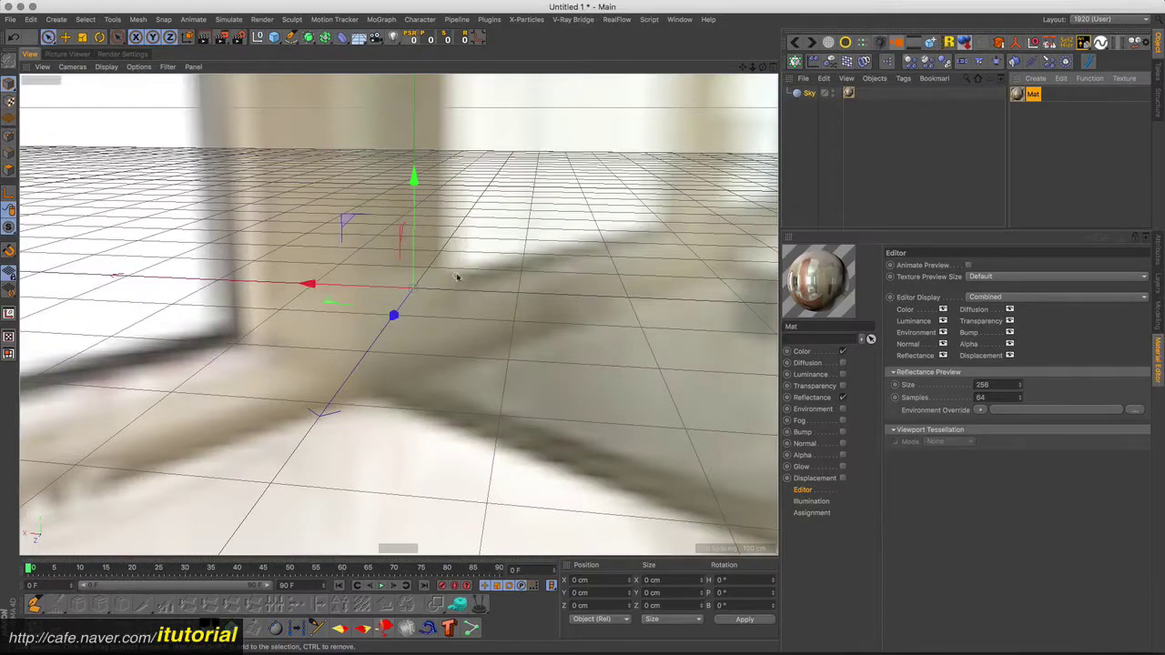
mouse_move(460, 255)
left_mouse_down()
mouse_move(500, 242)
mouse_move(410, 269)
mouse_move(481, 138)
left_mouse_up()
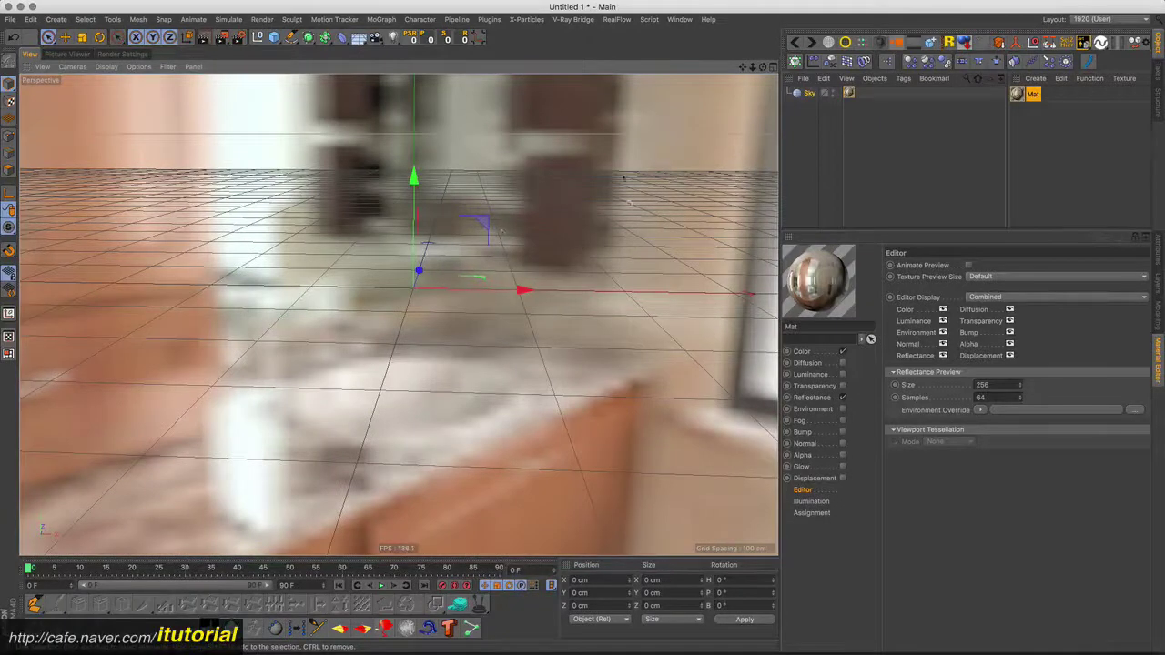
left_click(1025, 110)
Set Mat's Texture Preview Size to No Scaling and orbit to check the sharp panorama
left_click(1020, 96)
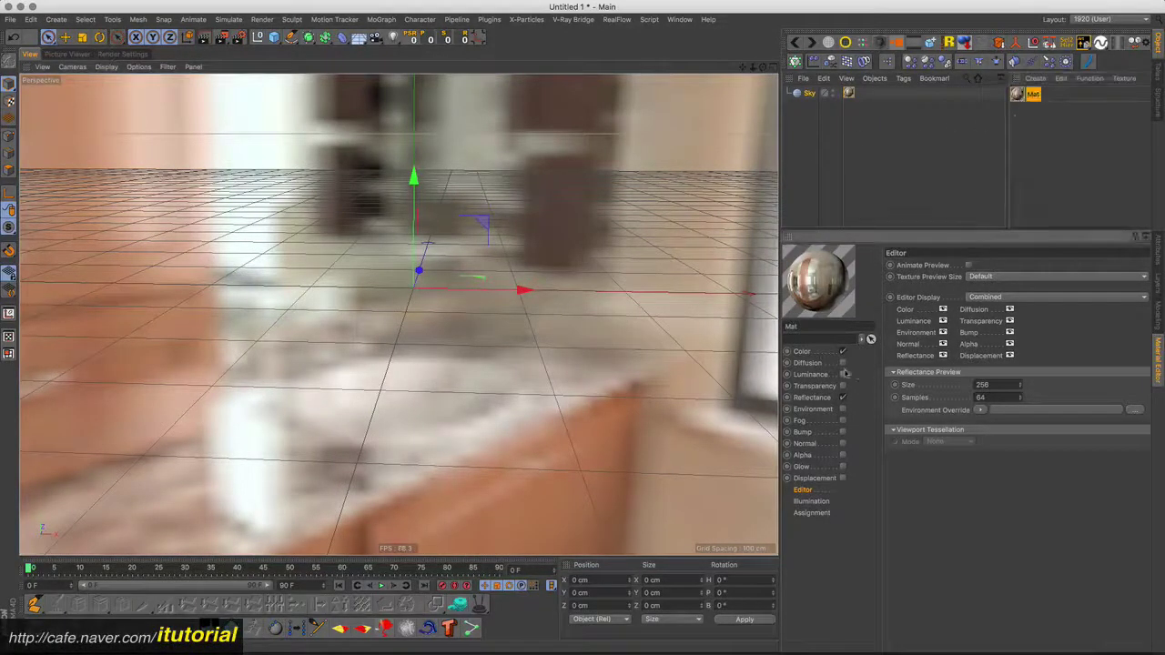
left_click(999, 281)
left_click(987, 302)
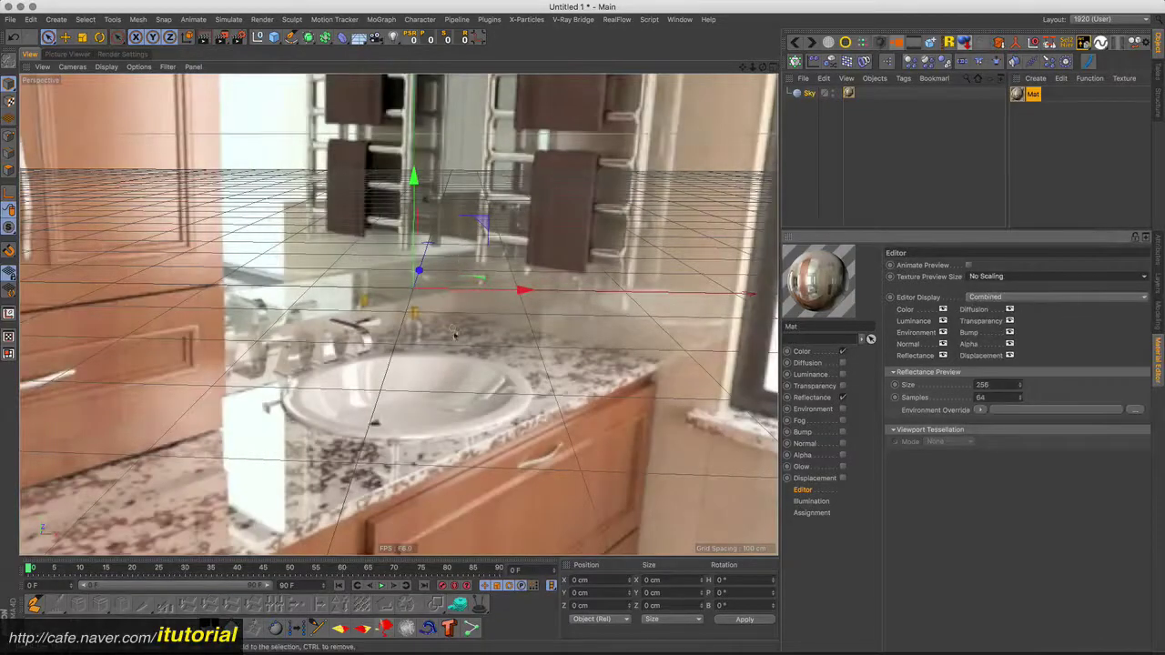
mouse_move(455, 335)
left_mouse_down()
mouse_move(421, 345)
mouse_move(191, 297)
mouse_move(483, 327)
left_mouse_up()
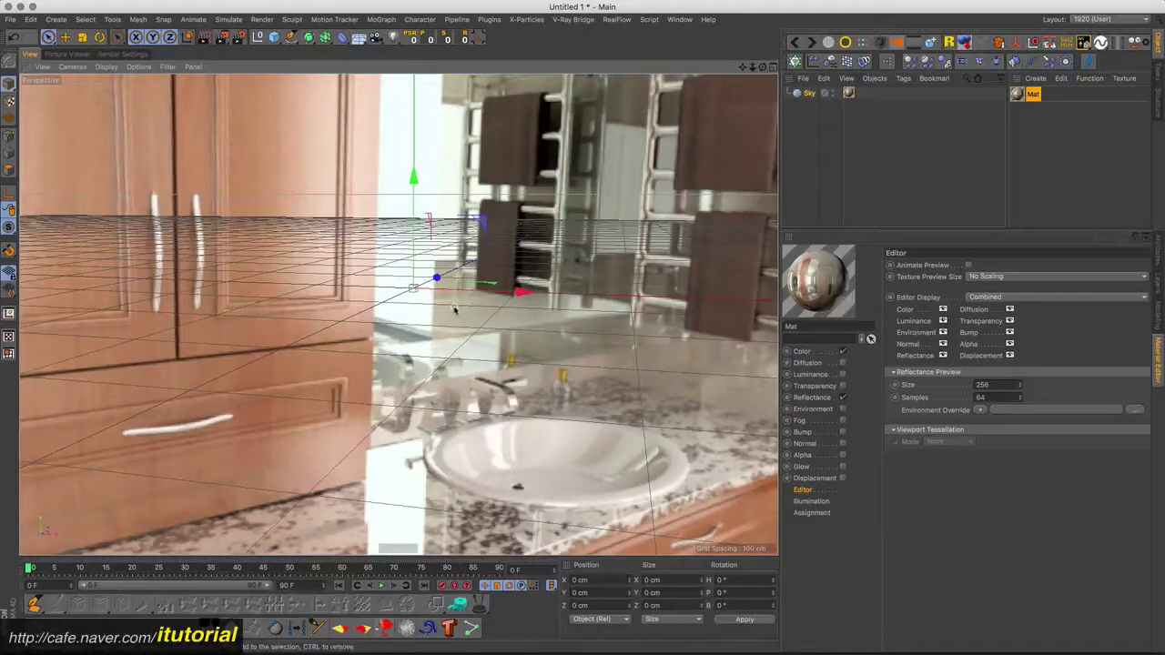
key("super+Tab")
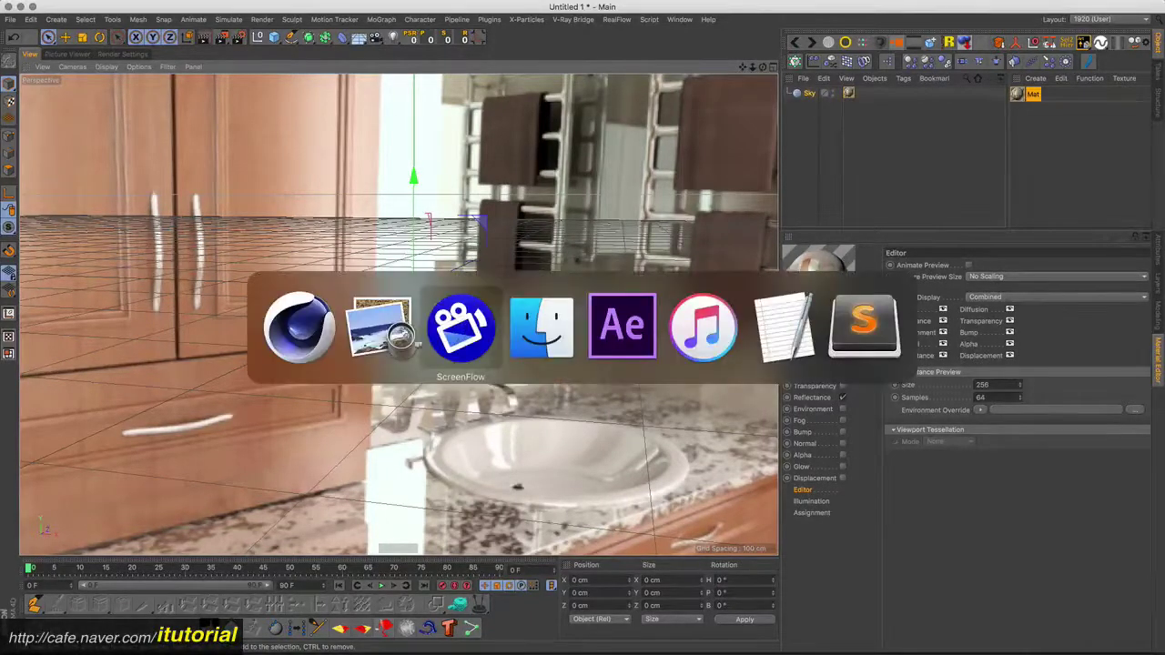
In After Effects, open the bathroom panorama jpg in the footage viewer, then close it
left_click(620, 351)
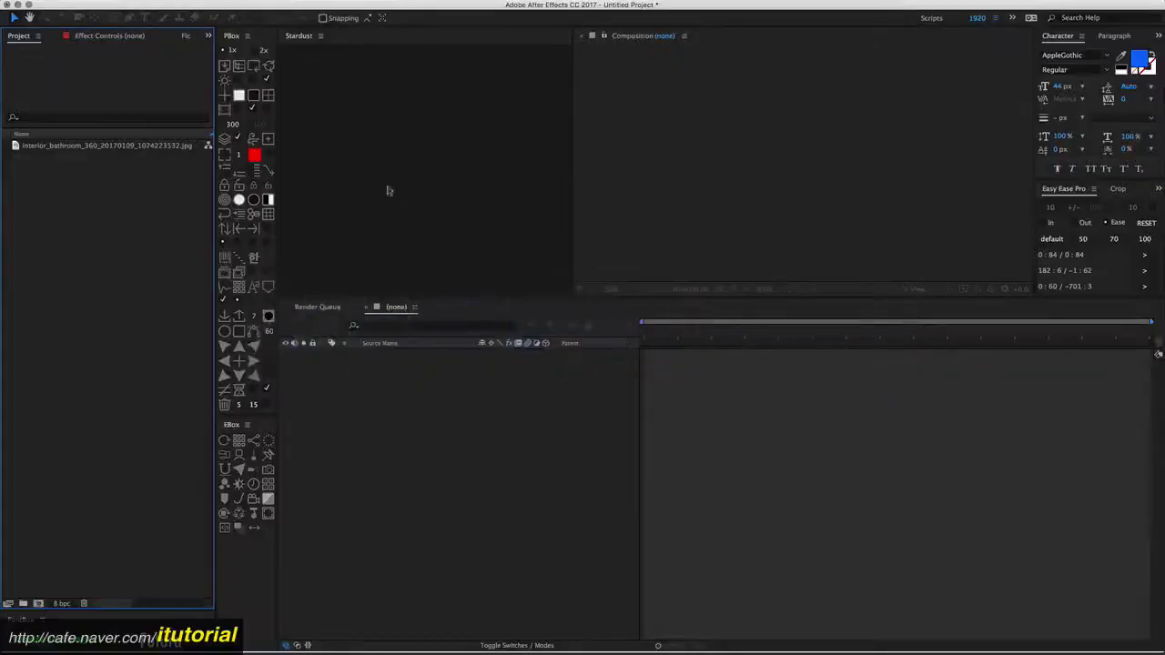
left_click(388, 369)
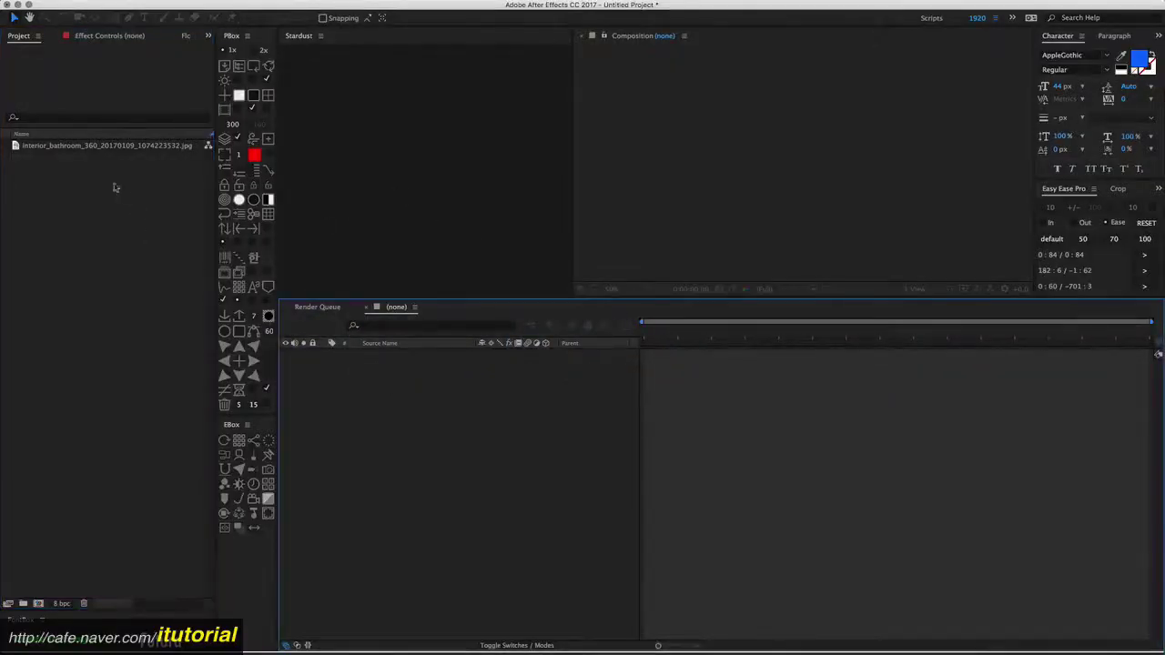
left_click(77, 173)
left_click(72, 146)
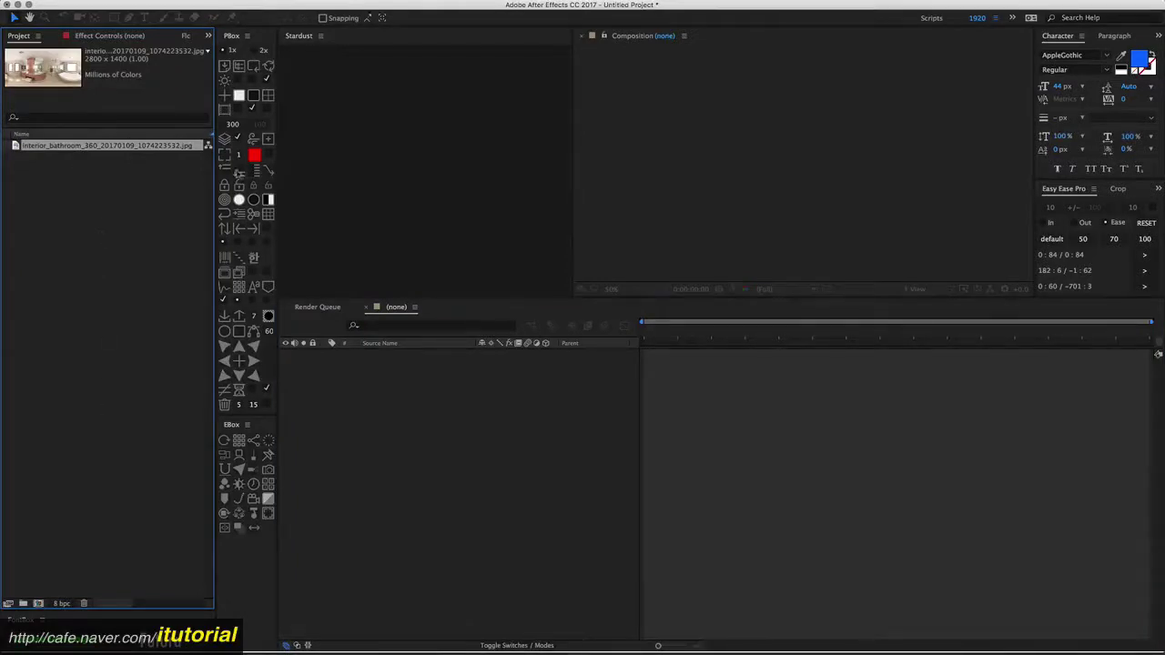
double_click(81, 147)
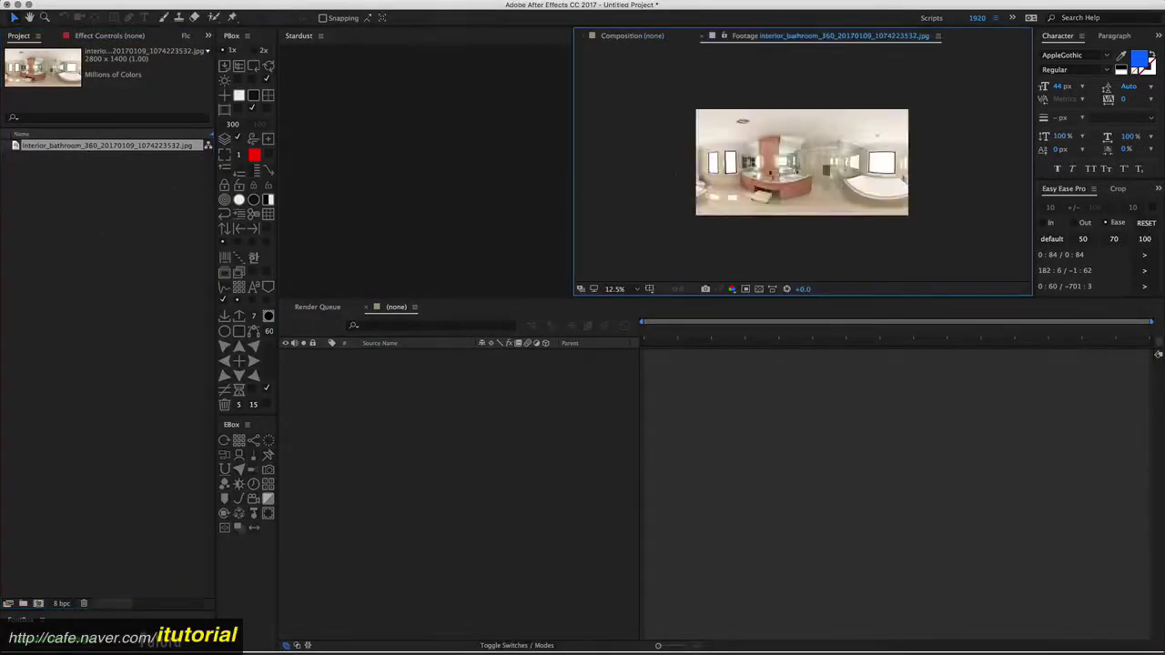
left_click(702, 37)
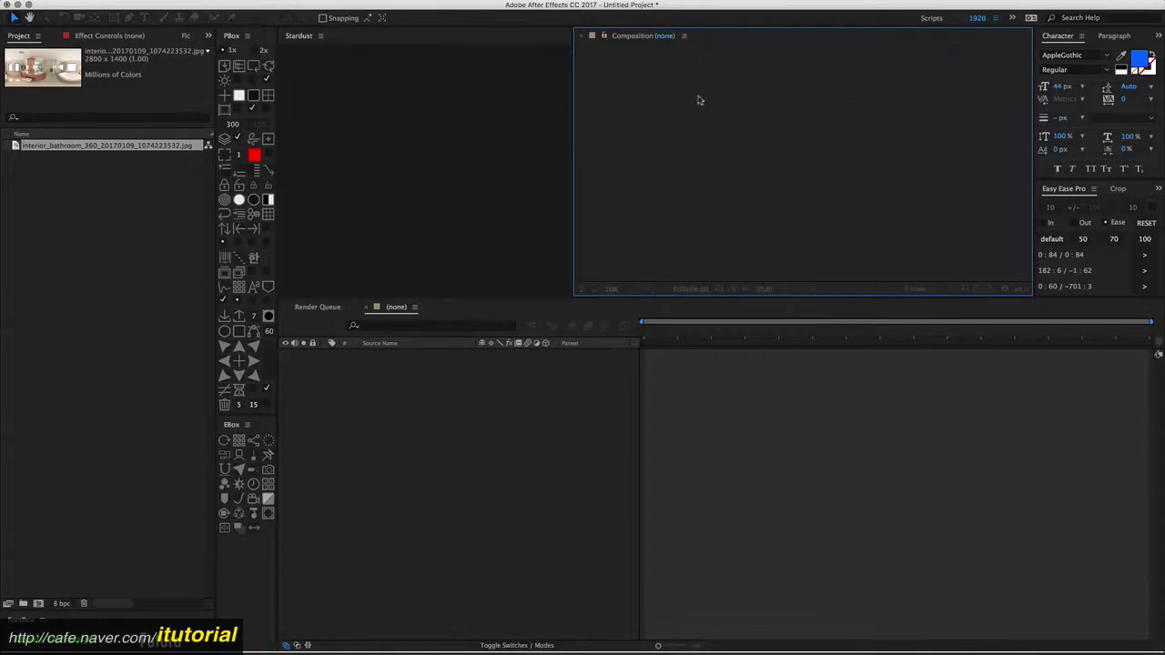
left_click(62, 177)
left_click_drag(73, 150, 375, 357)
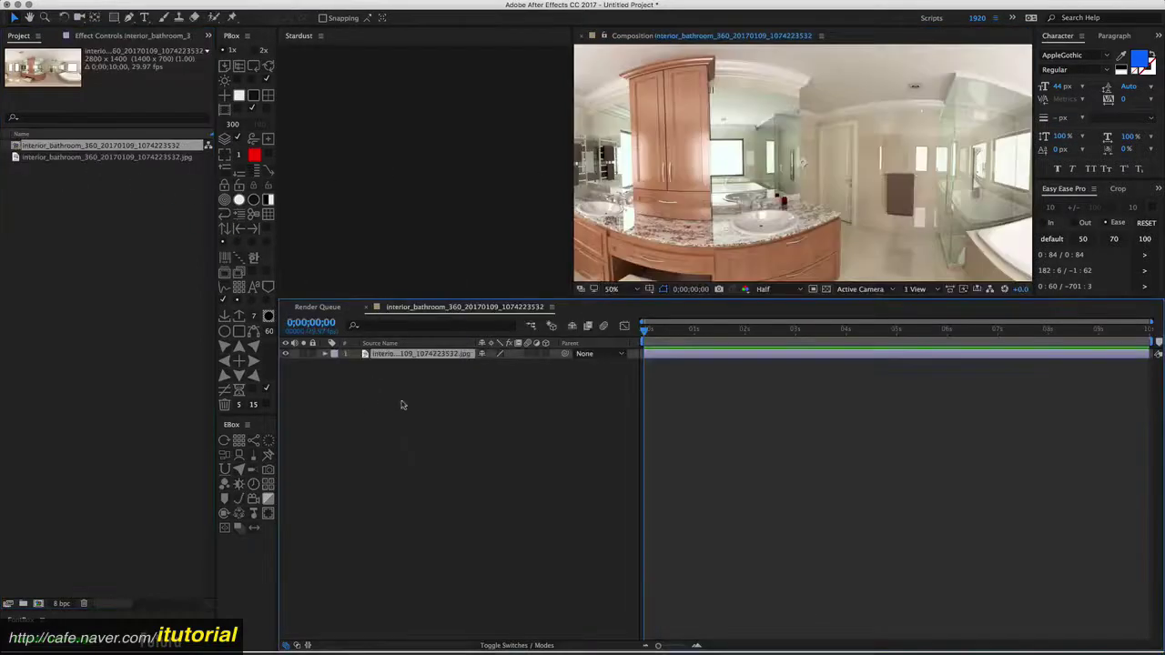
left_click(398, 383)
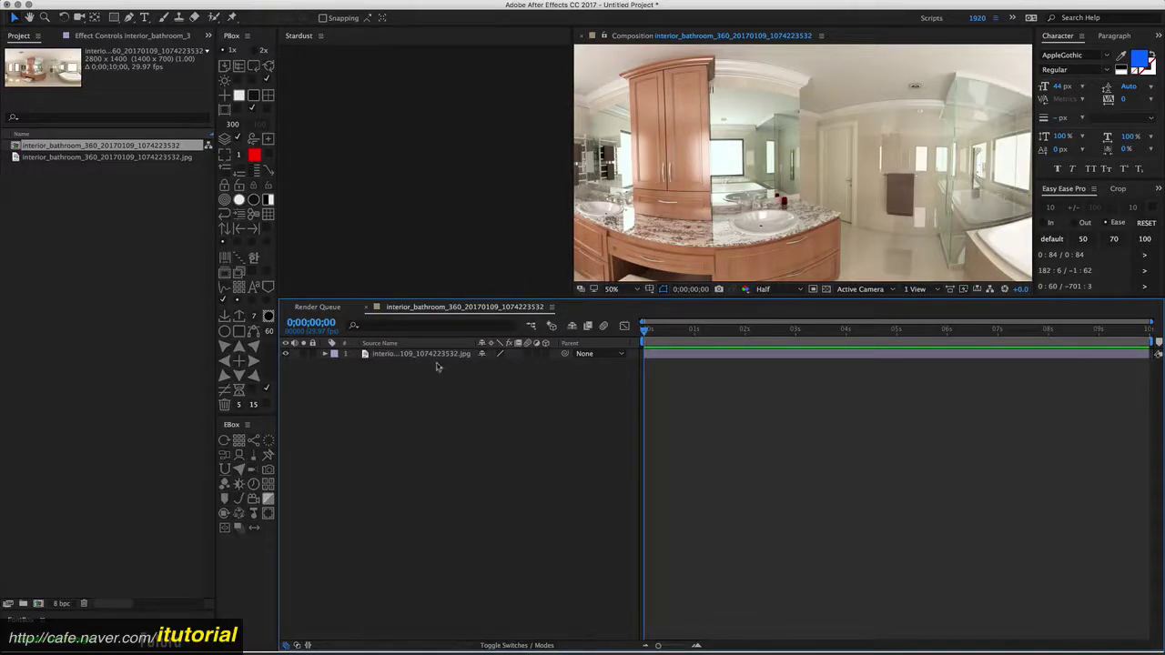
right_click(409, 359)
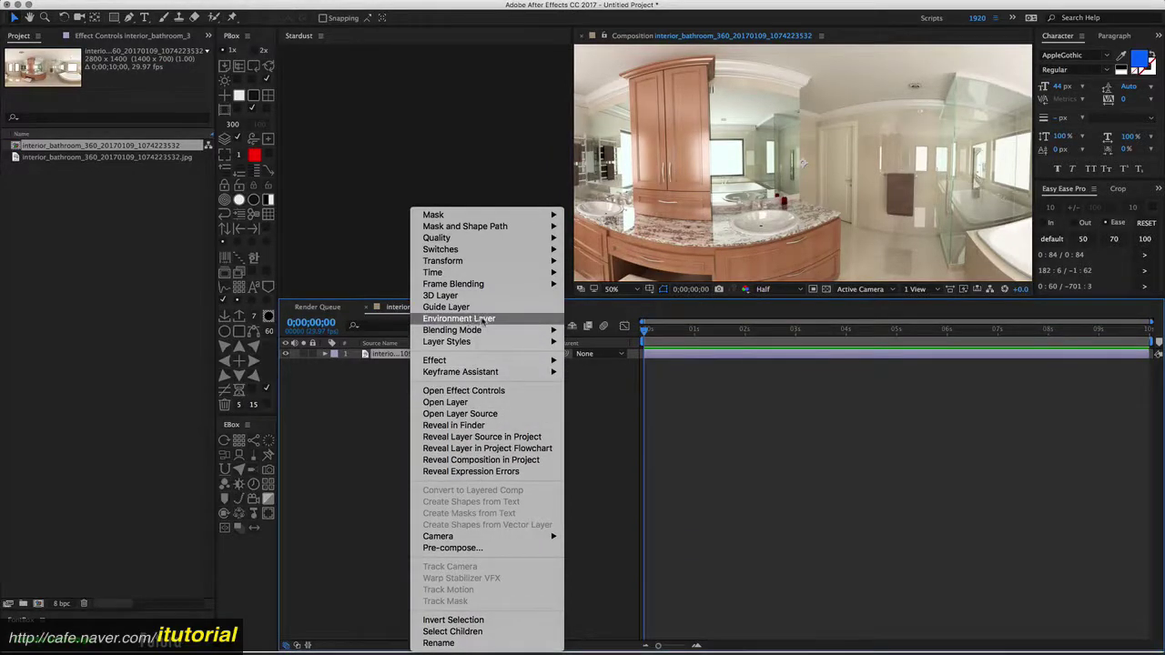
left_click(383, 381)
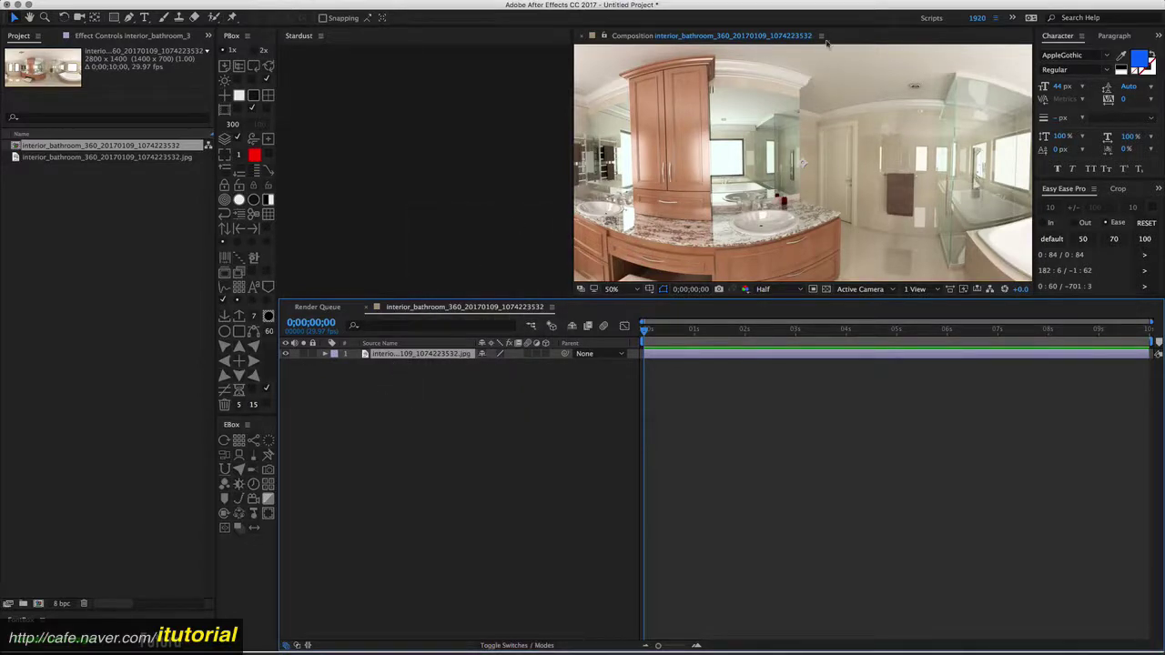
Set the 3D renderer to Classic 3D in Composition Settings, then view the panorama layer's context menu
left_click(822, 37)
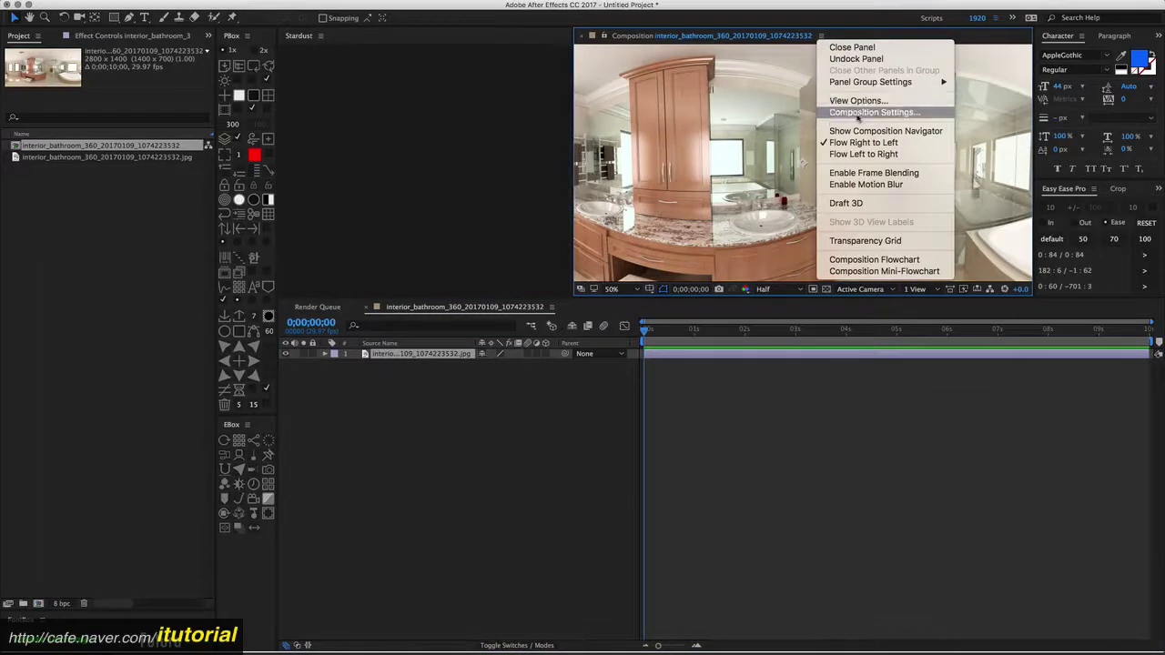
left_click(858, 114)
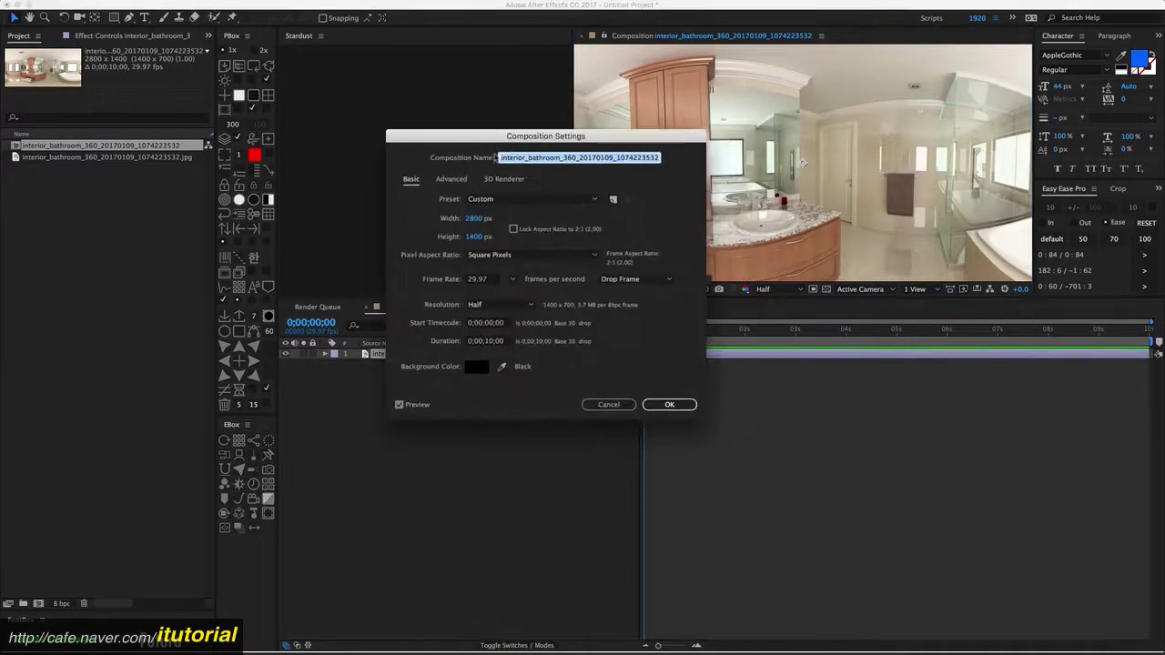
left_click(502, 180)
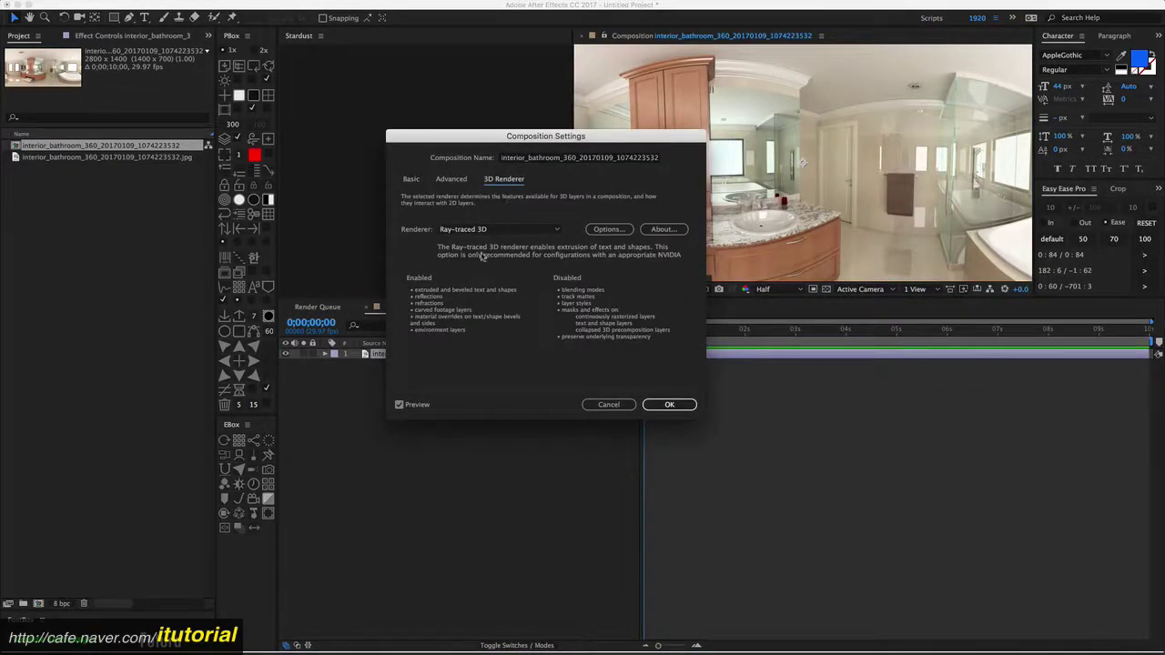
left_click(526, 231)
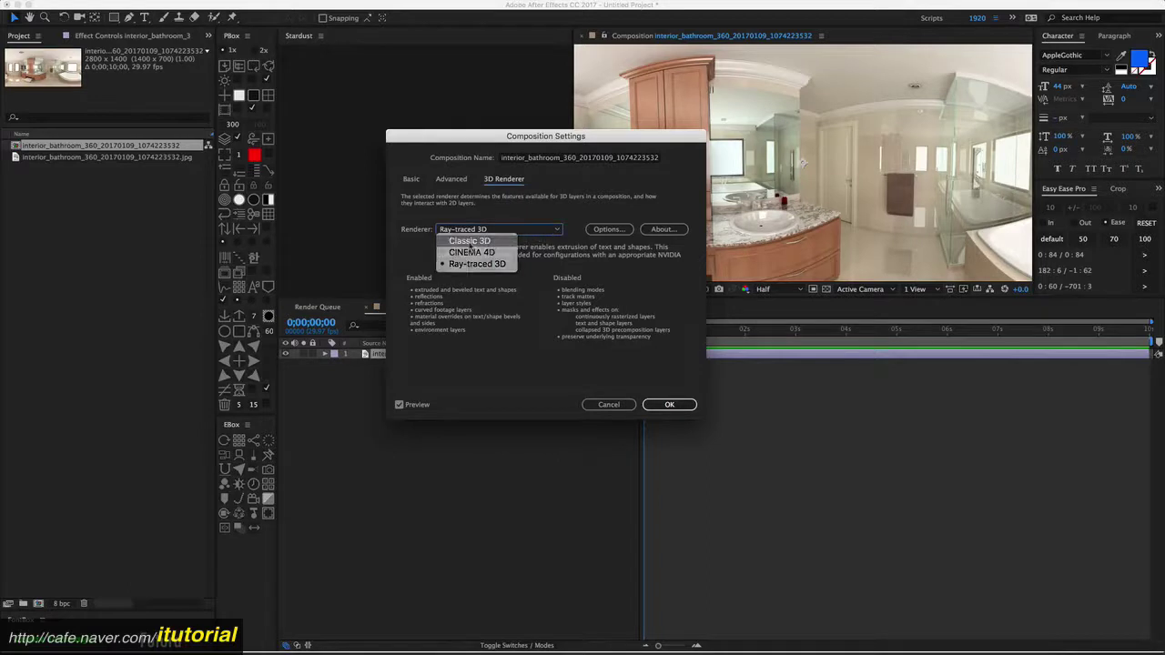
left_click(470, 241)
left_click(665, 406)
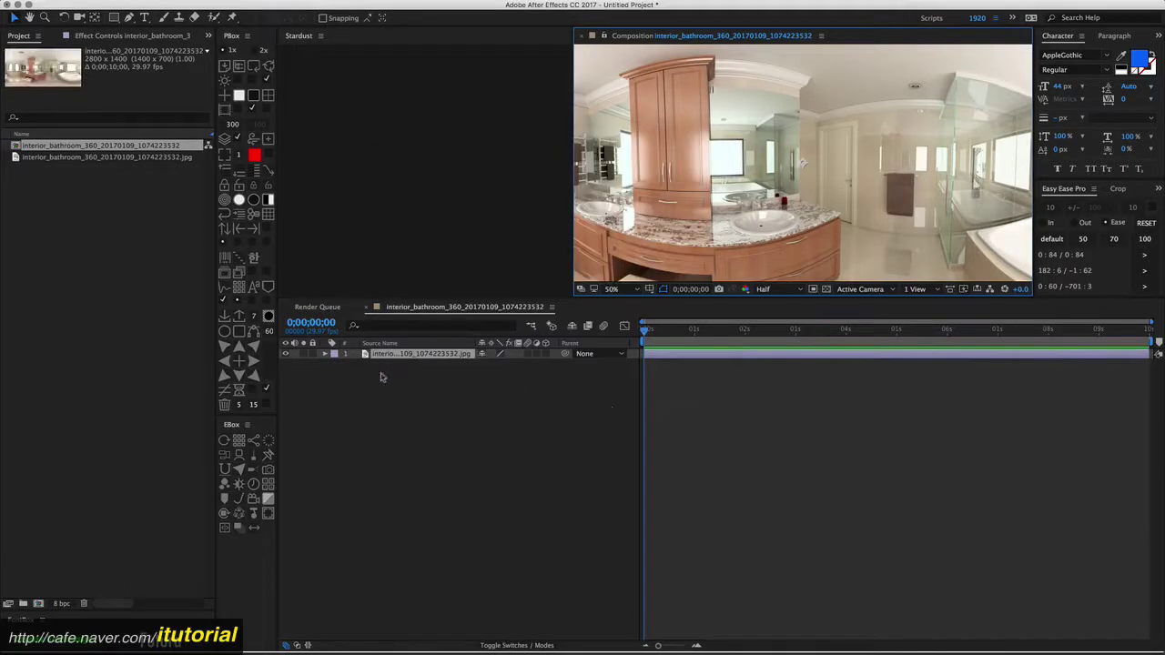
left_click(387, 384)
right_click(402, 359)
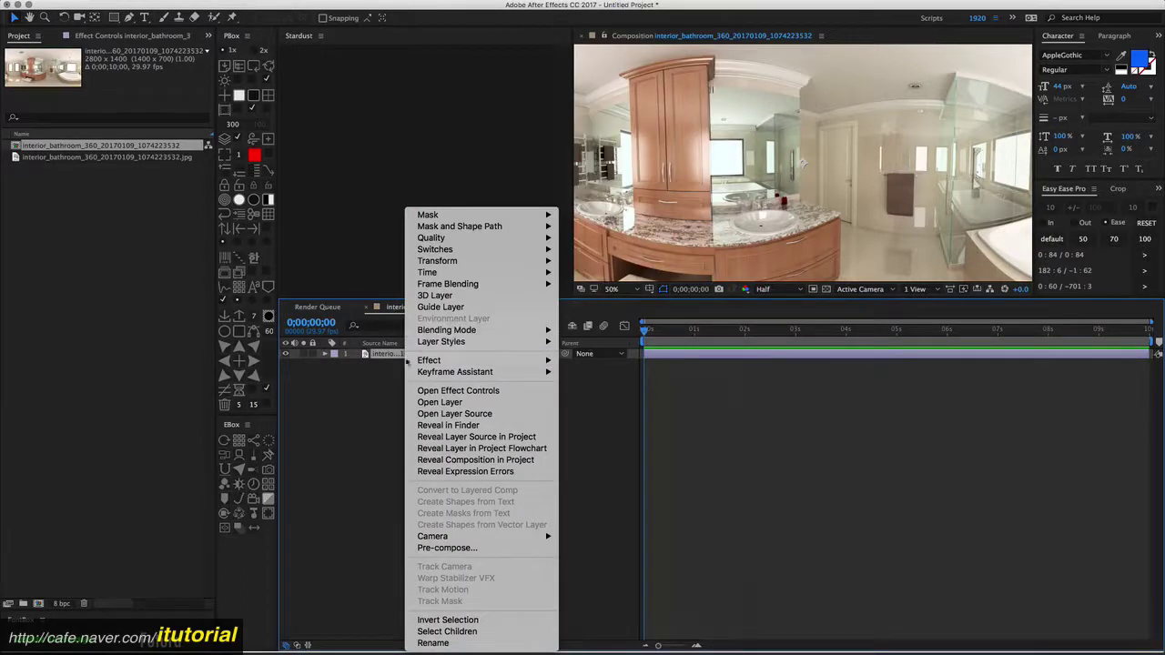
left_click(388, 392)
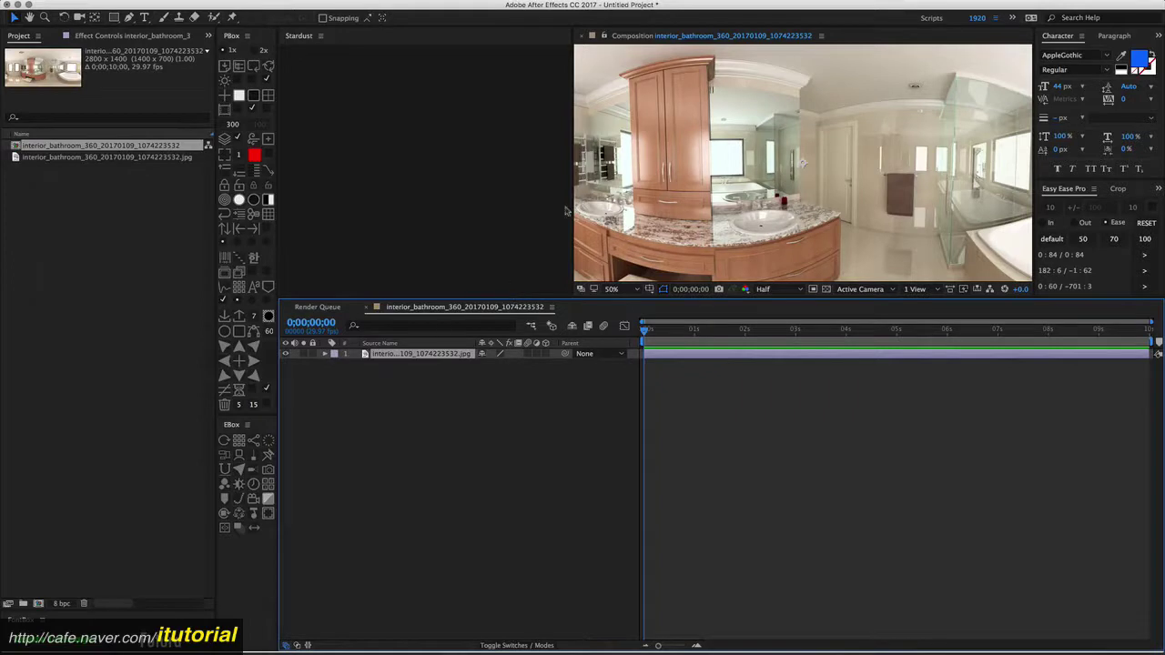
Reopen Composition Settings and switch the 3D renderer to CINEMA 4D
left_click(822, 36)
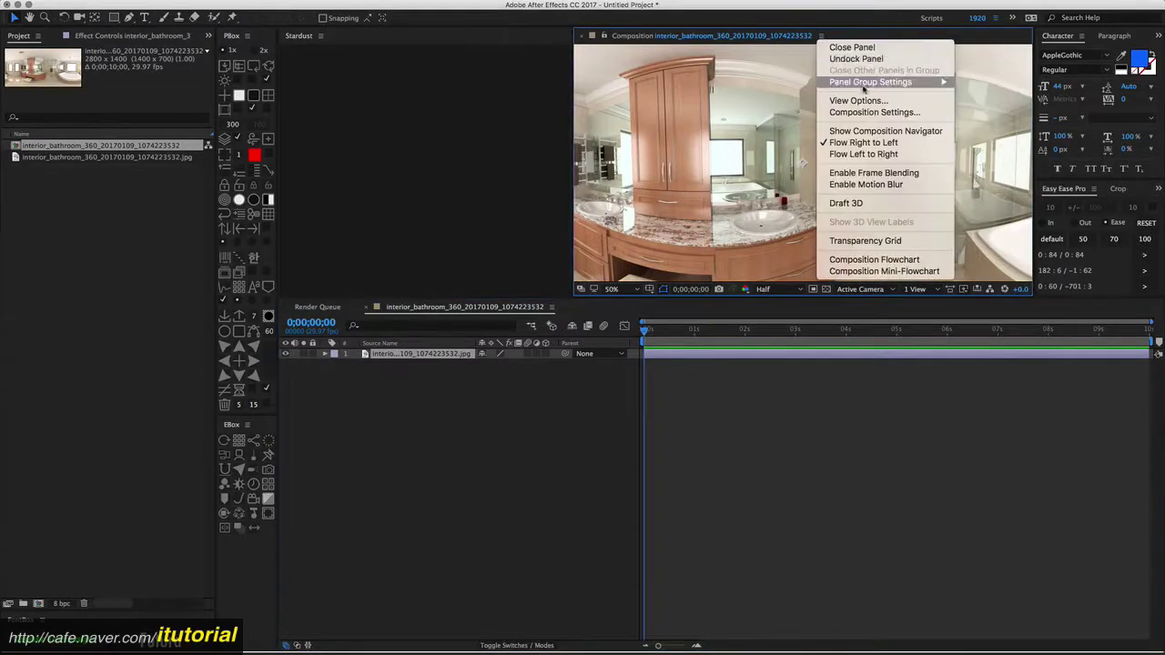
left_click(851, 113)
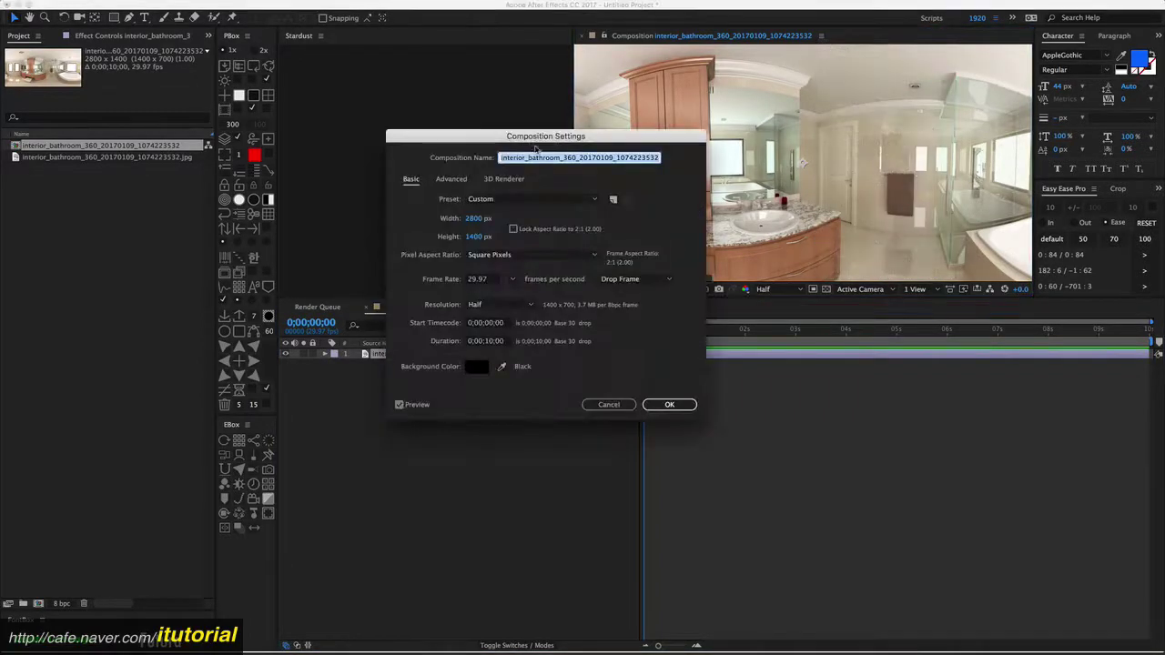
left_click(492, 173)
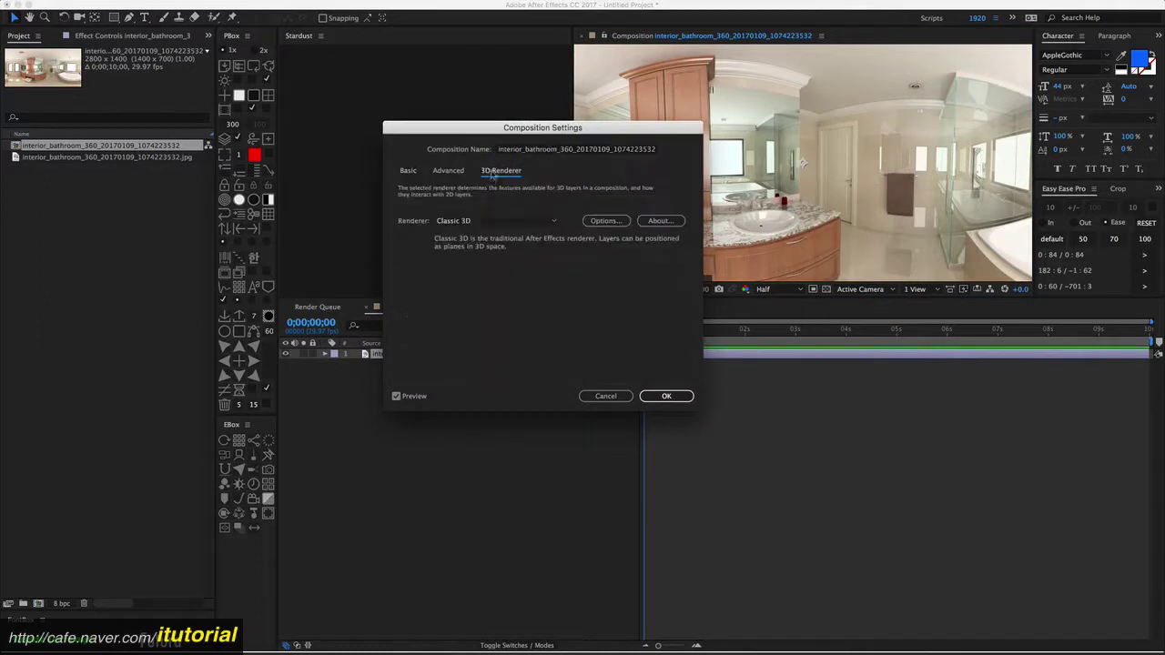
left_click(505, 222)
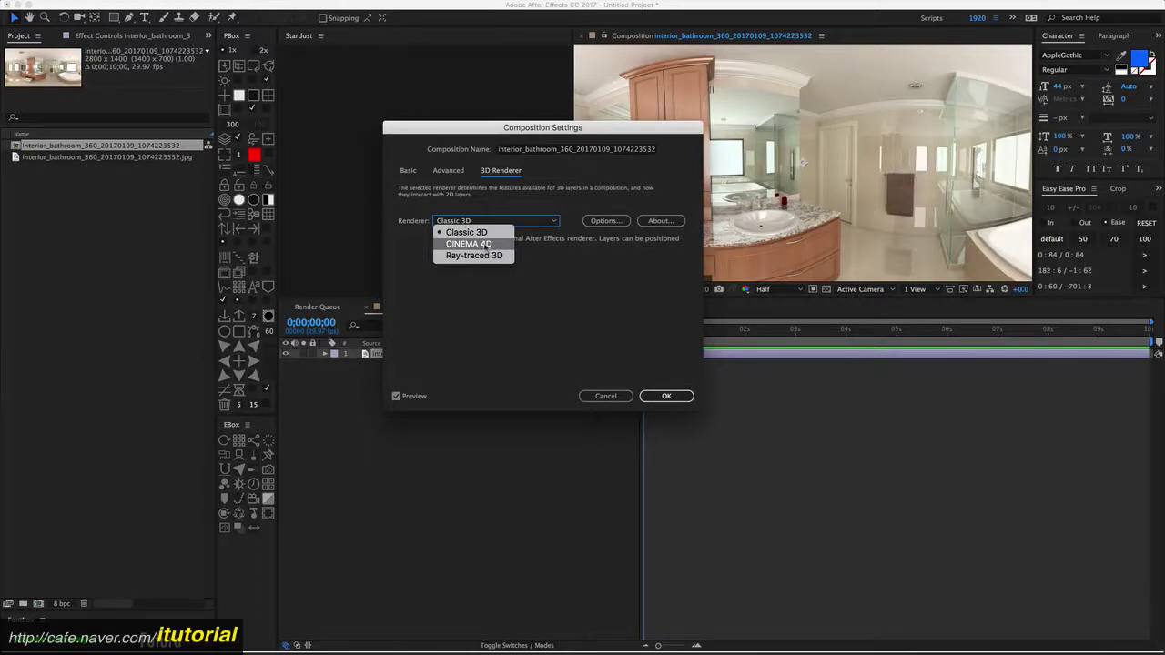
left_click(492, 245)
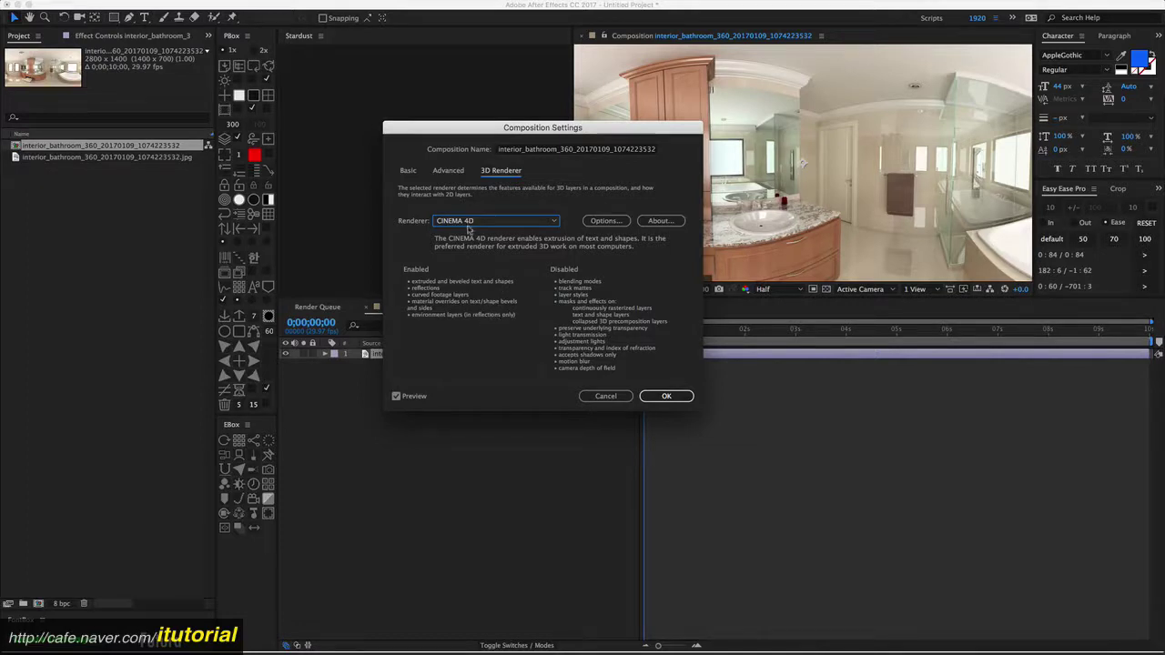
left_click(664, 396)
Turn the bathroom panorama layer into an Environment Layer
right_click(400, 356)
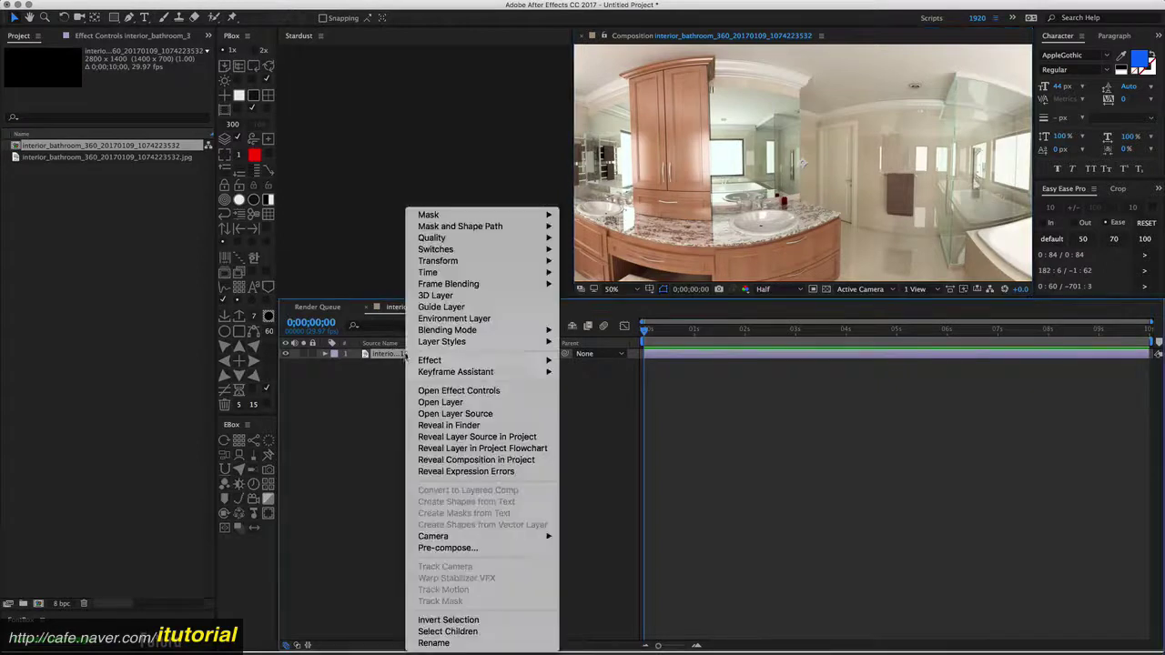
left_click(455, 318)
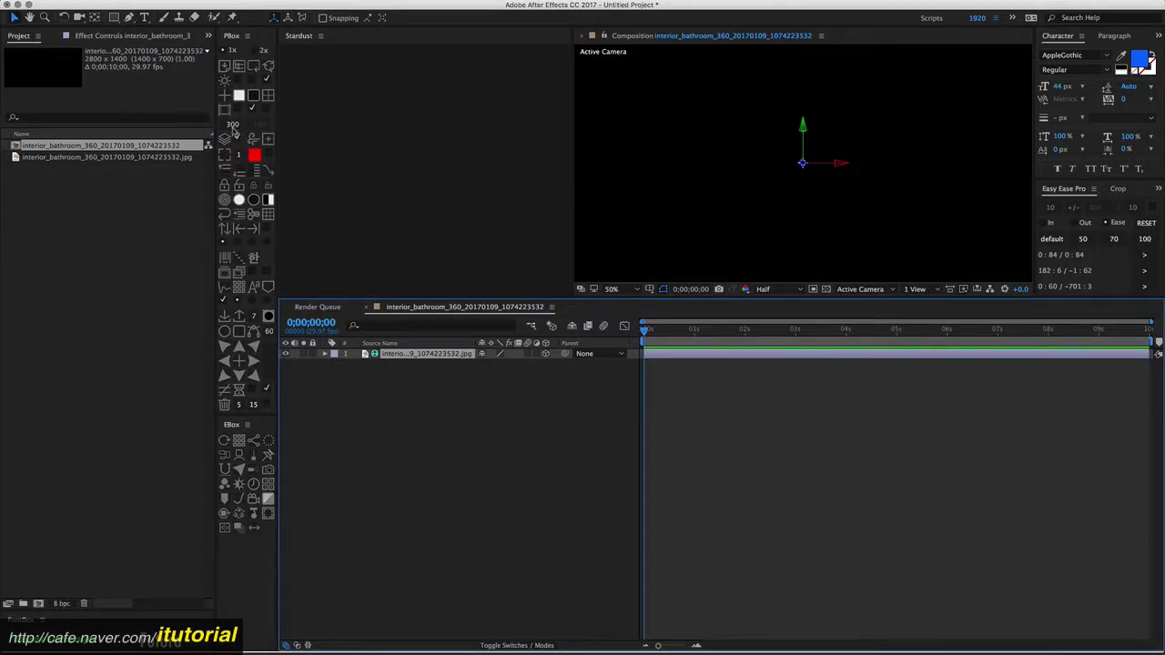
Add a white solid to the composition and enable its 3D switch
left_click(239, 111)
left_click(239, 95)
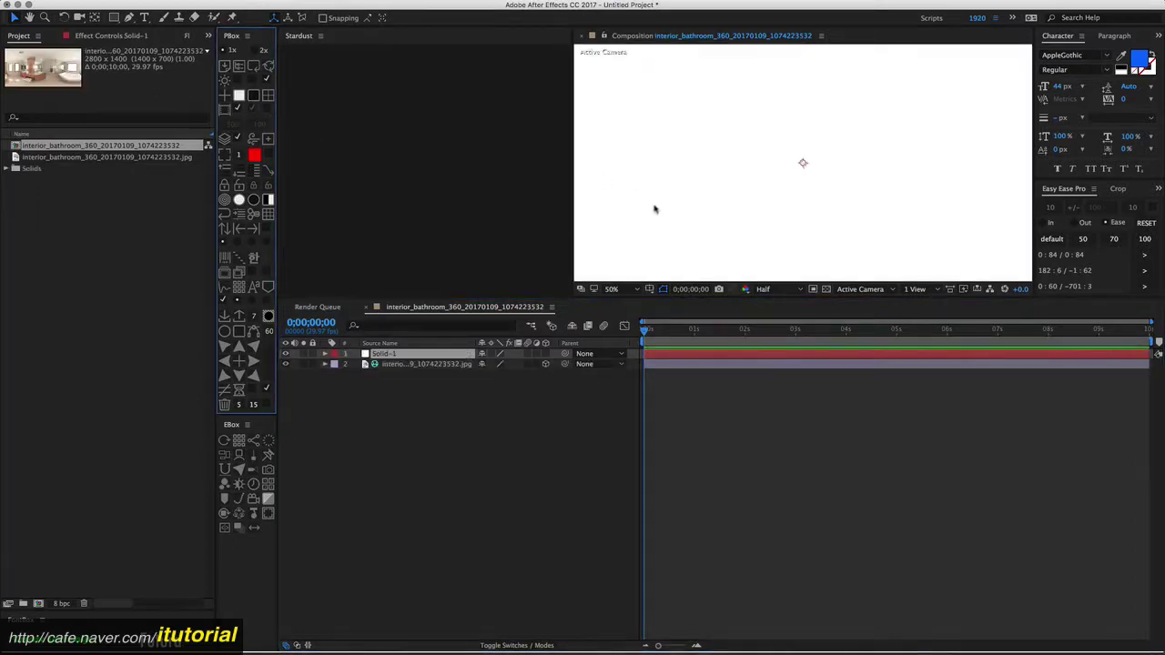
left_click(546, 353)
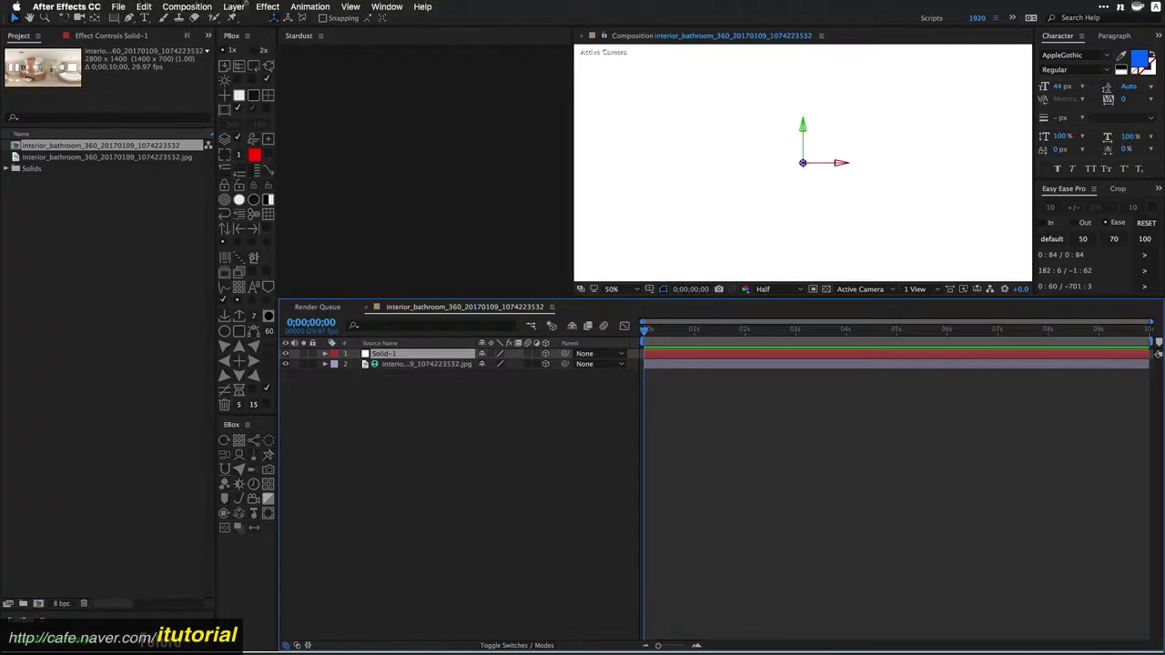
Add a new camera, Camera 1, with default settings
left_click(234, 6)
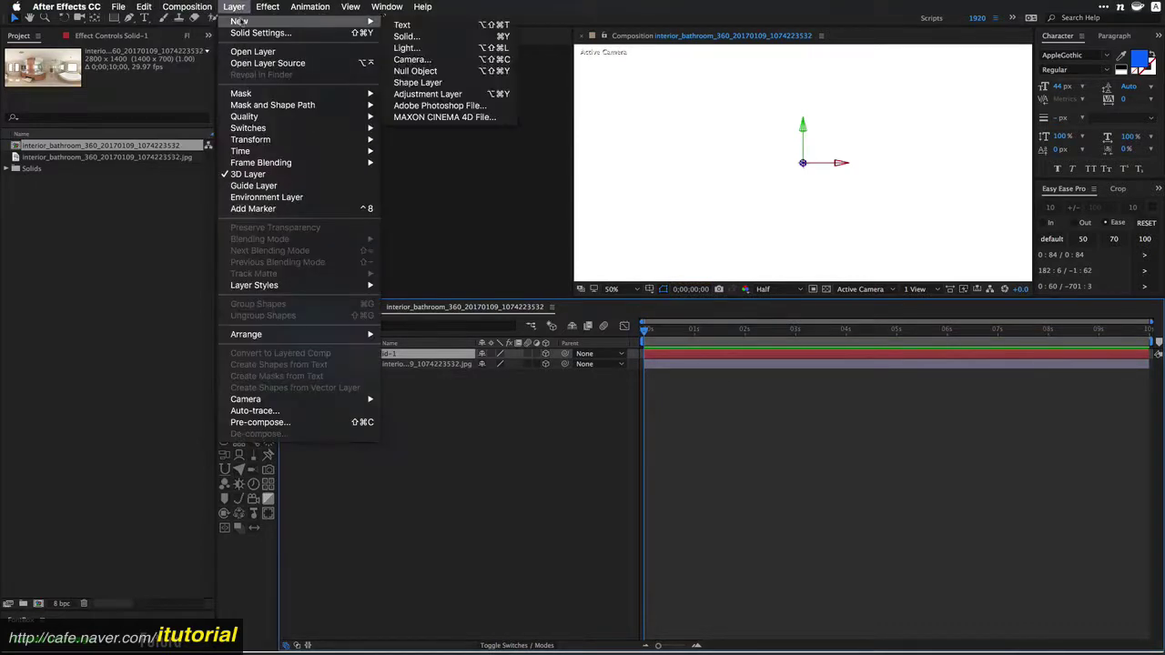
left_click(410, 59)
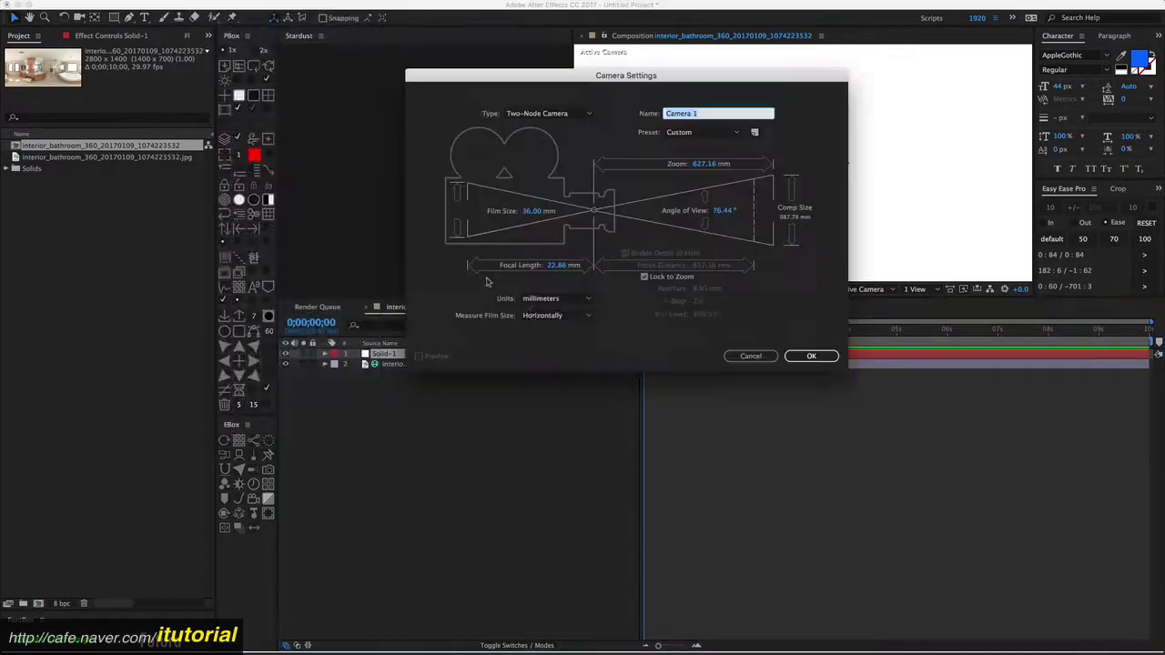
left_click(819, 356)
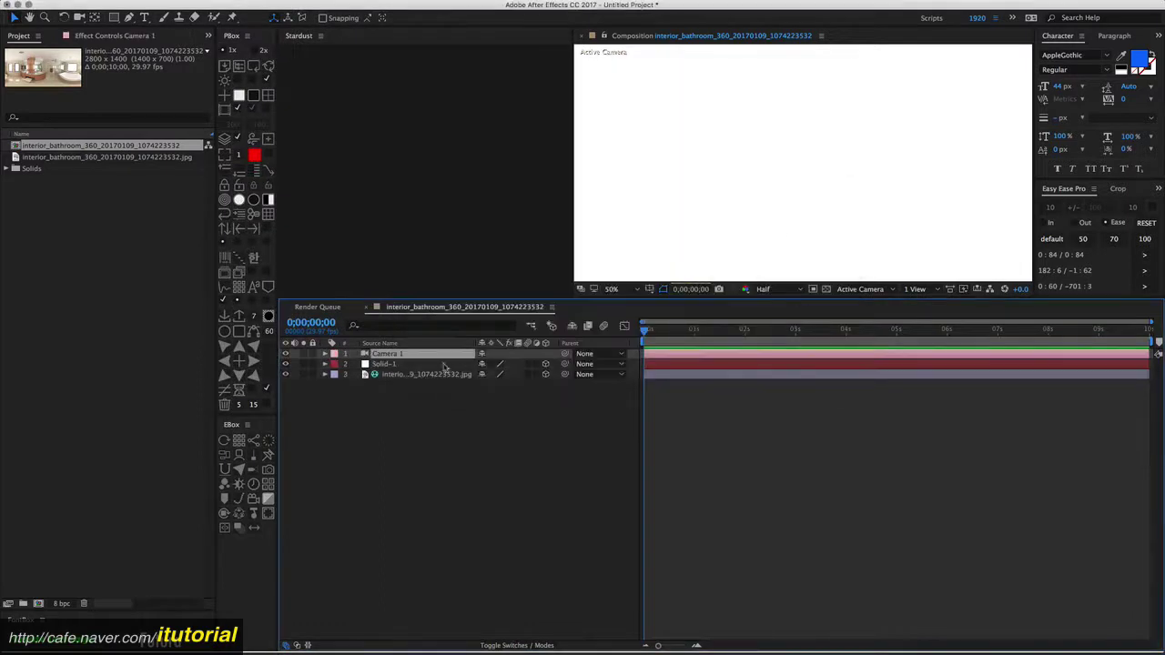
Open Solid-1's Material Options and raise Reflection Intensity from 0% to 100%
left_click(375, 365)
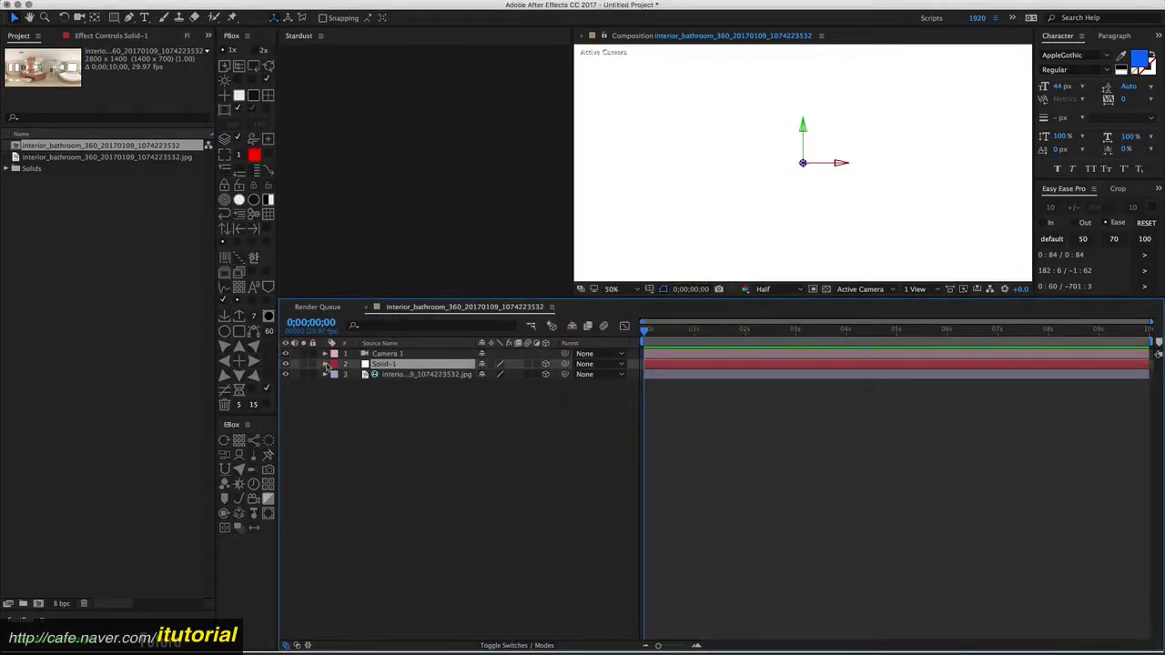
left_click(325, 364)
left_click(335, 395)
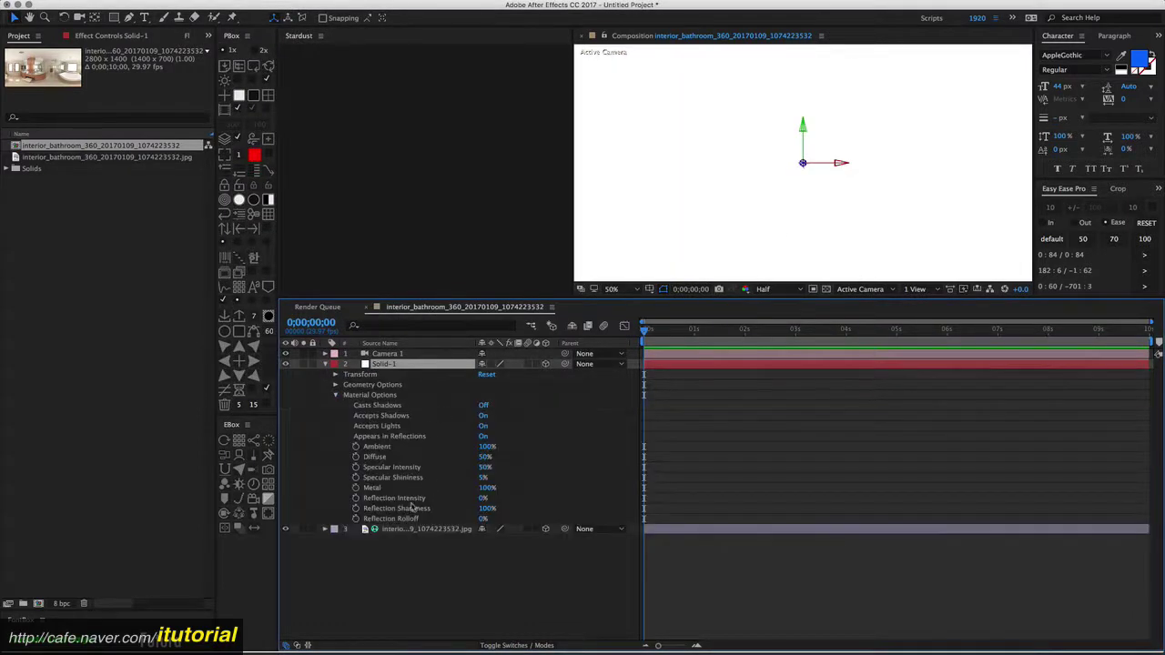
left_click_drag(483, 501, 569, 496)
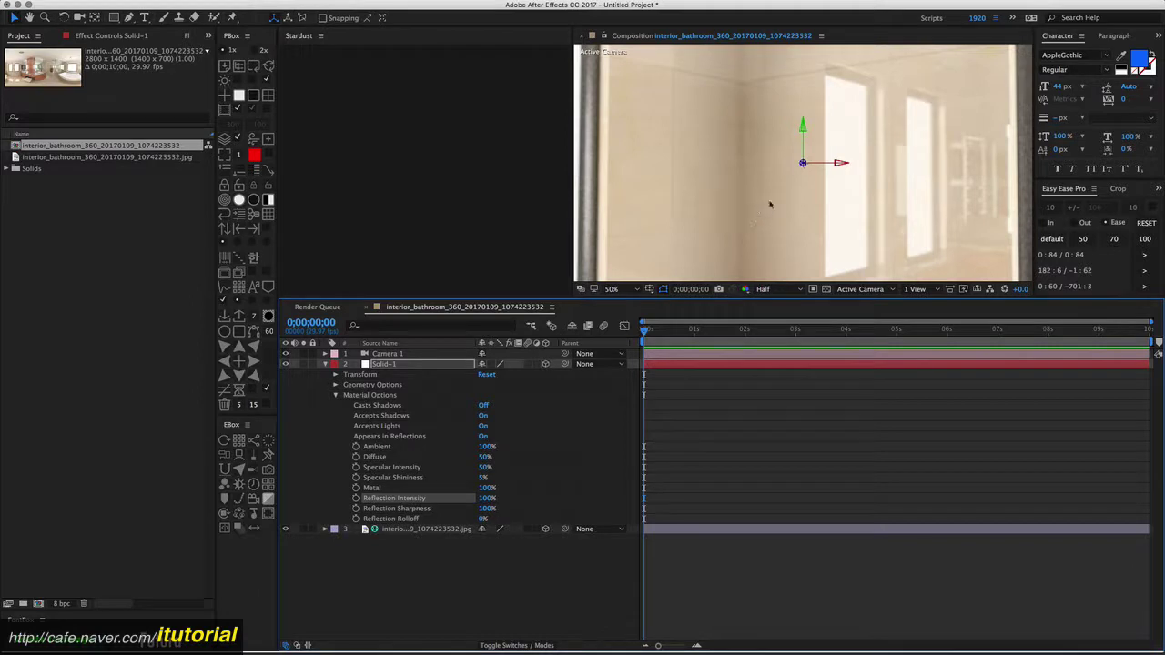
Orbit the camera to see the bathroom reflected on the solid, then hide Solid-1
key("c")
mouse_move(768, 192)
left_mouse_down()
mouse_move(801, 191)
mouse_move(755, 209)
left_mouse_up()
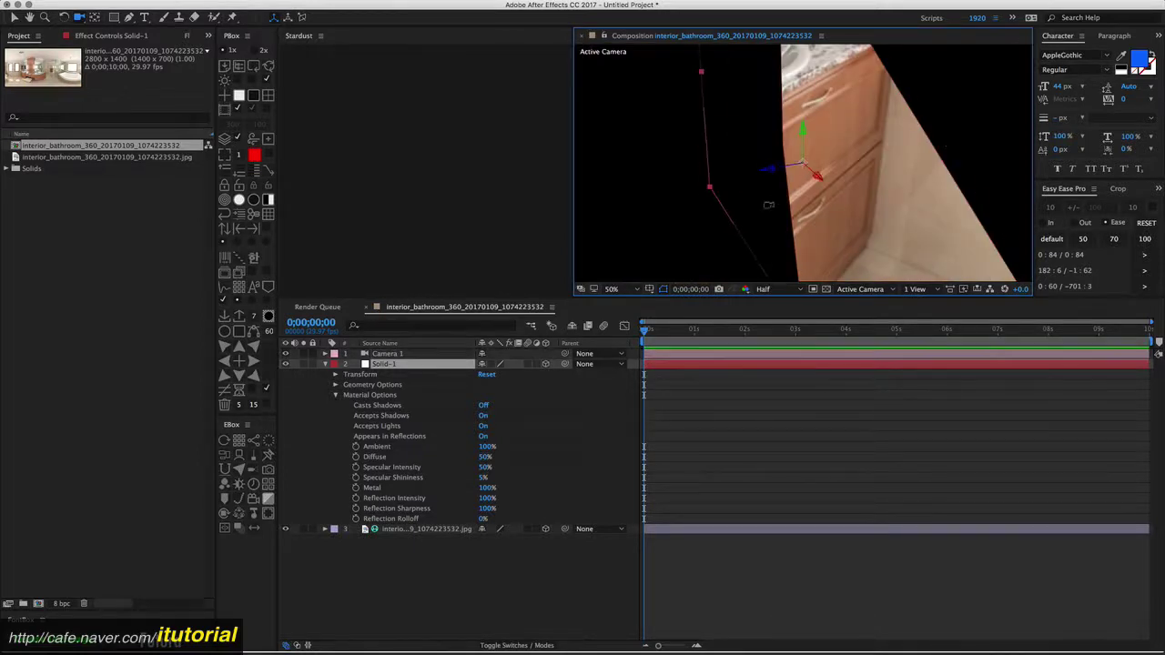
left_click_drag(798, 190, 605, 161)
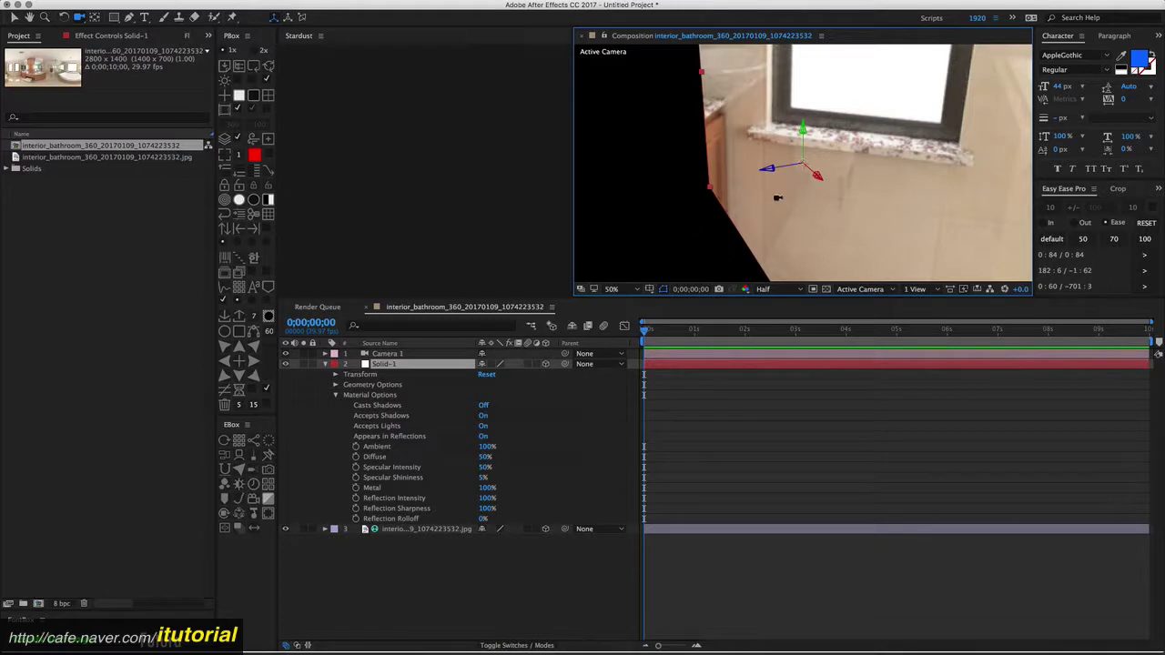
mouse_move(782, 196)
left_mouse_down()
mouse_move(791, 189)
mouse_move(784, 221)
mouse_move(764, 237)
left_mouse_up()
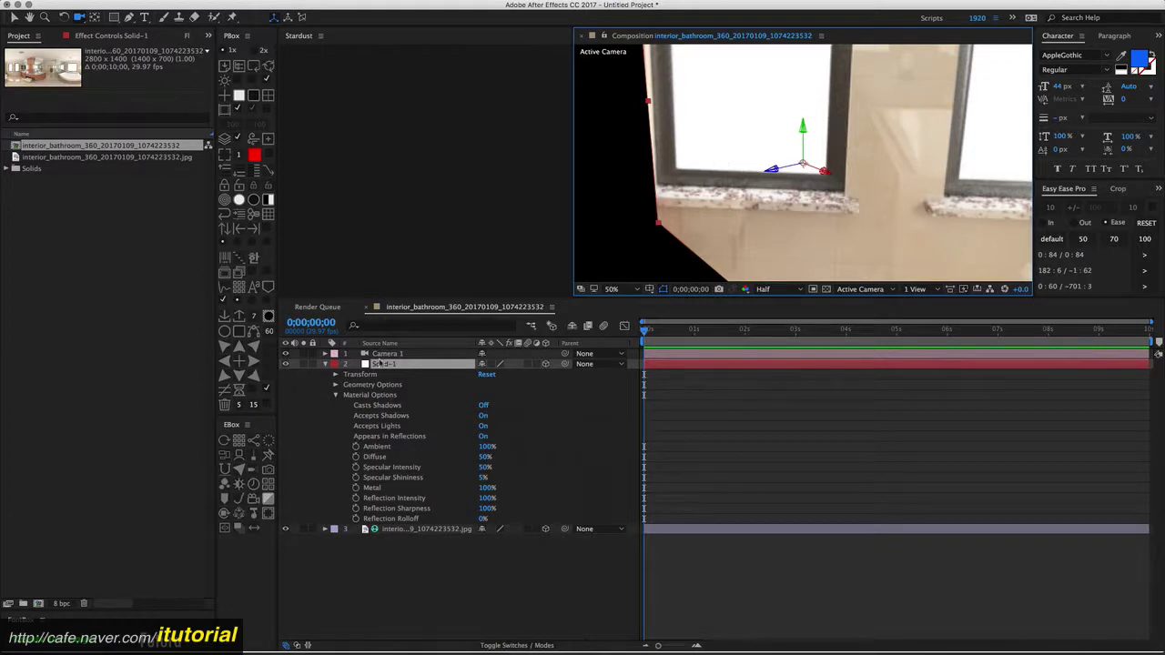
left_click(285, 363)
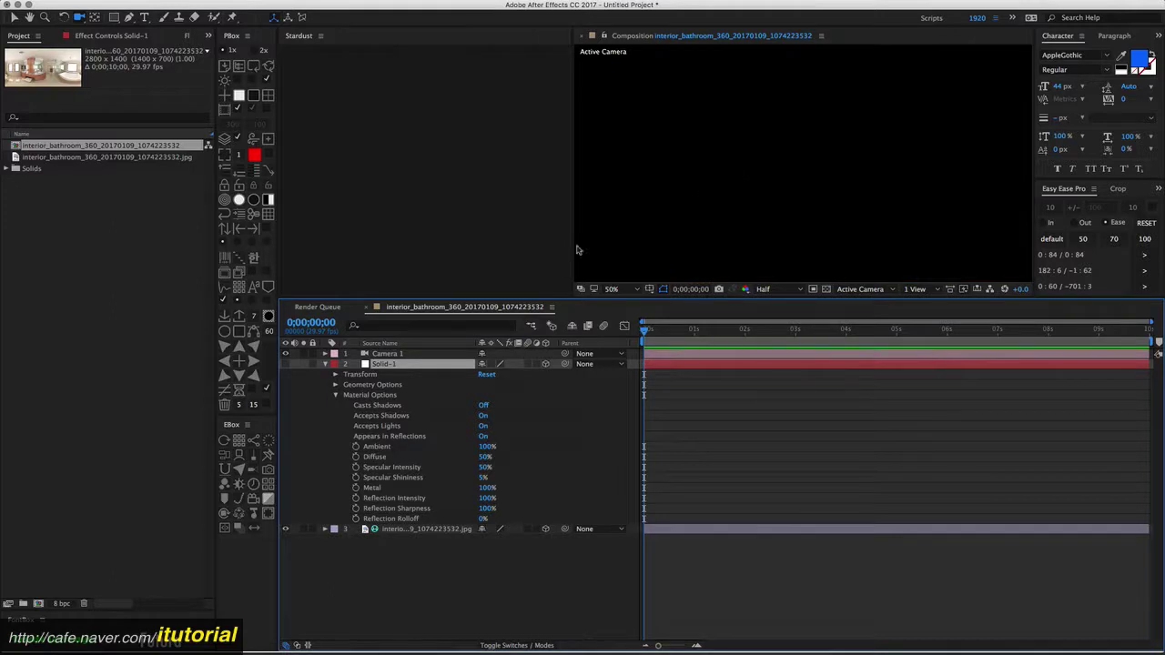
Switch the composition's 3D renderer to Ray-traced 3D in Composition Settings
left_click(822, 38)
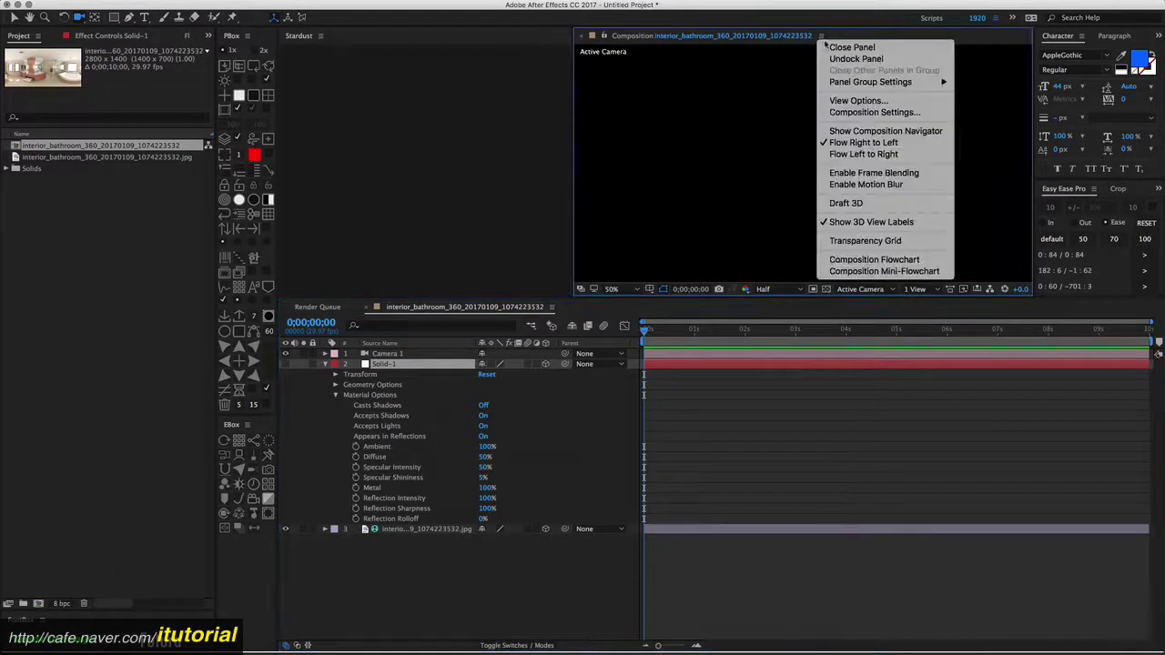
left_click(843, 113)
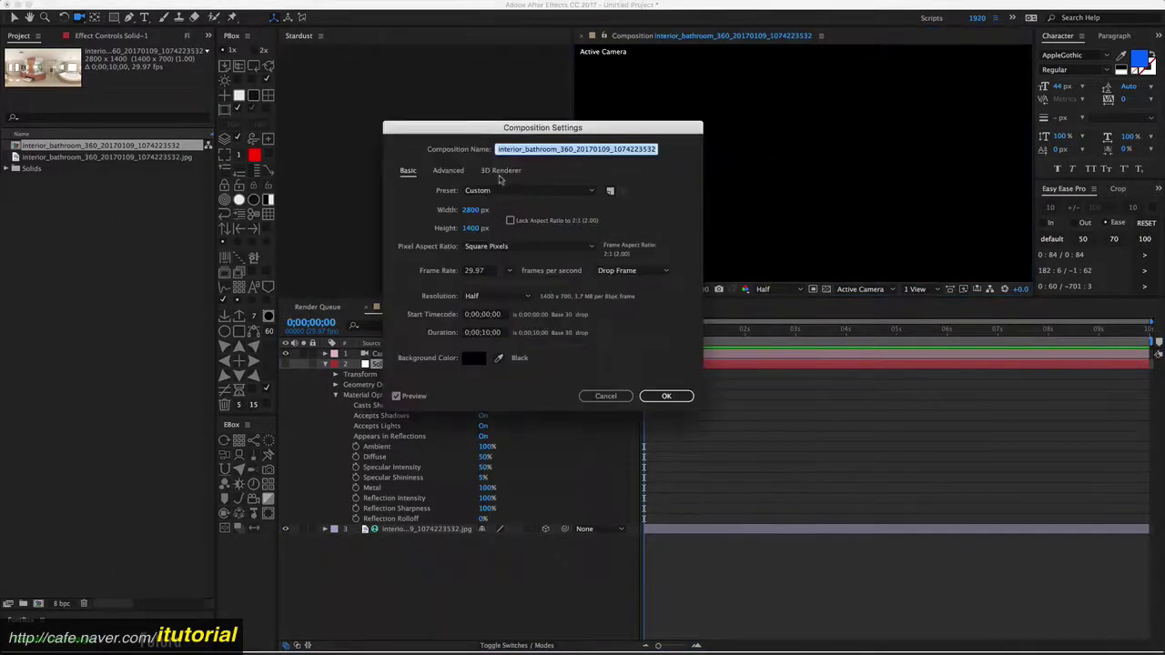
left_click(501, 171)
left_click(493, 222)
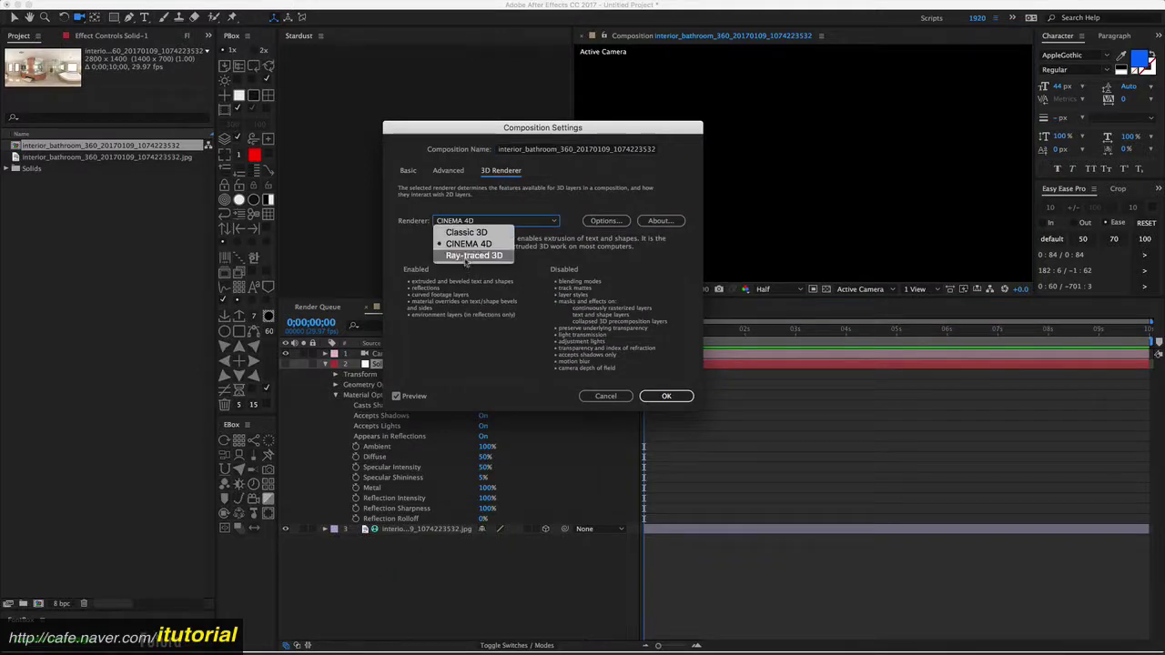
left_click(484, 257)
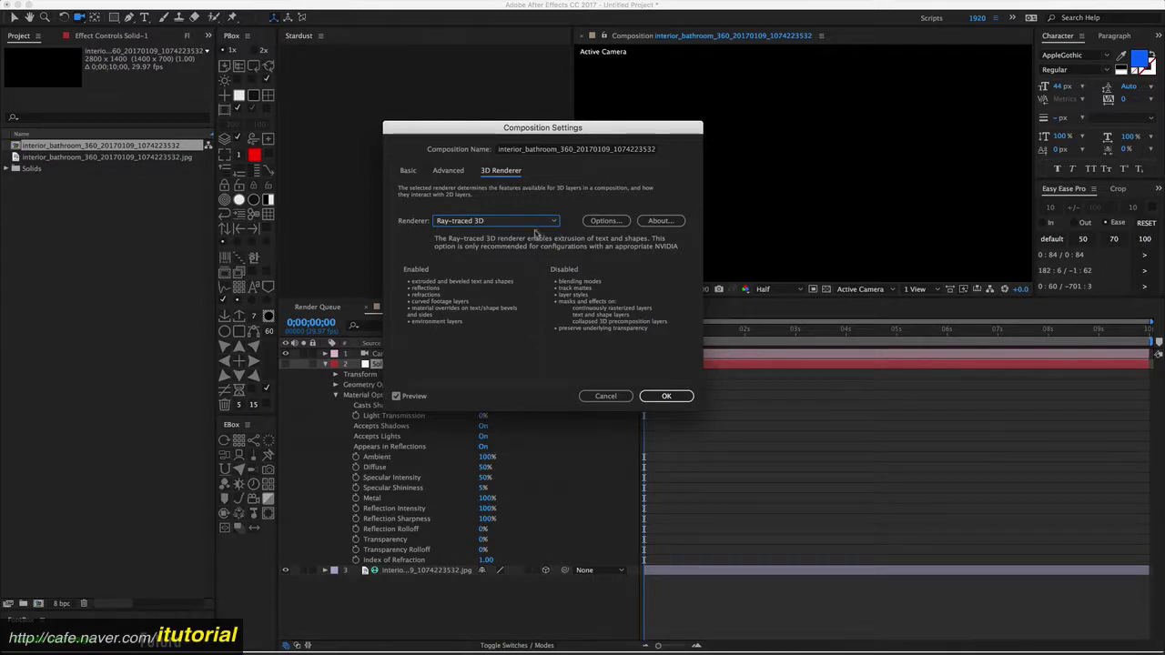
Set Ray-tracing Quality to 2 with the Box anti-aliasing filter and apply the settings
left_click(597, 225)
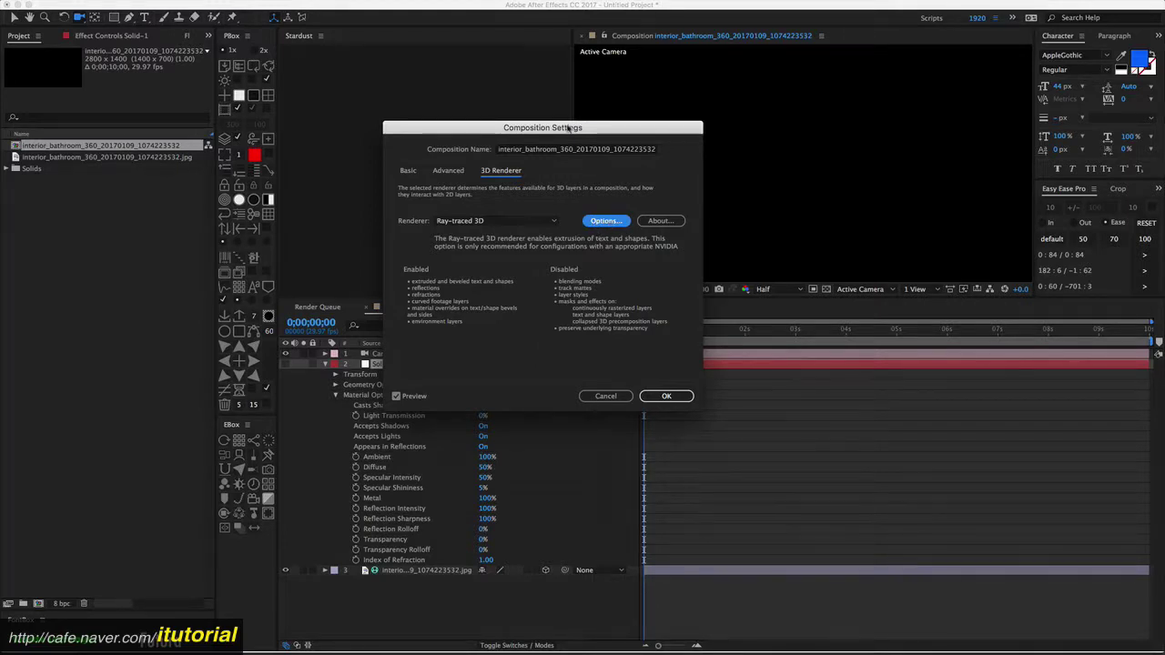
mouse_move(568, 129)
left_mouse_down()
mouse_move(634, 160)
mouse_move(565, 128)
left_mouse_up()
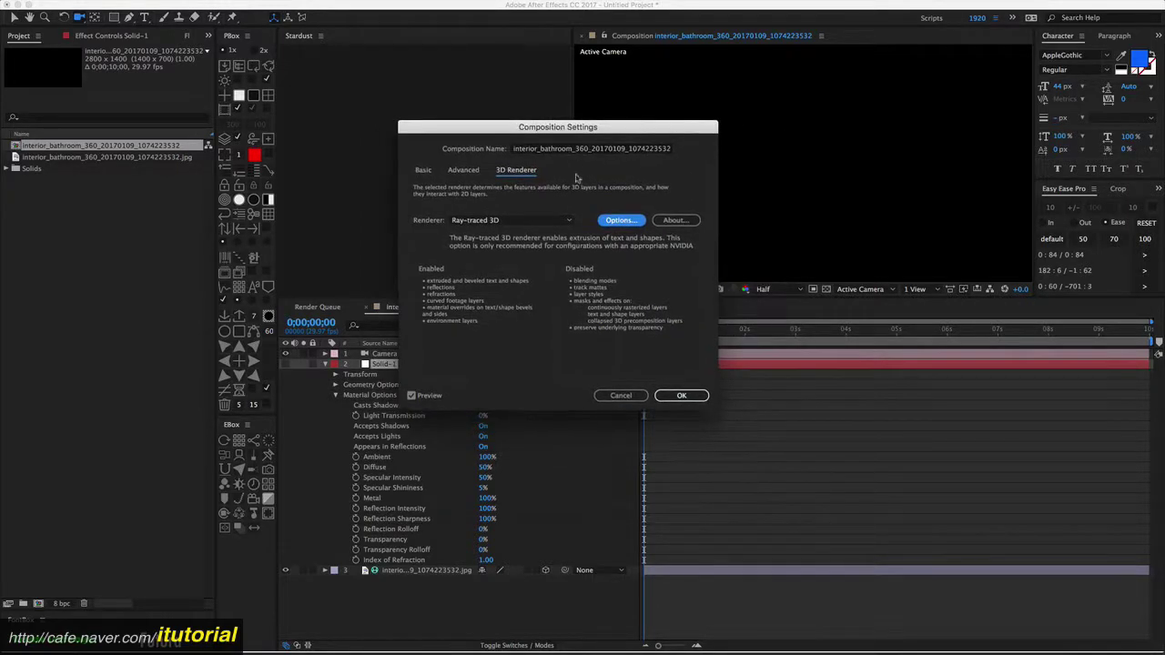
left_click(619, 222)
left_click_drag(589, 200, 579, 188)
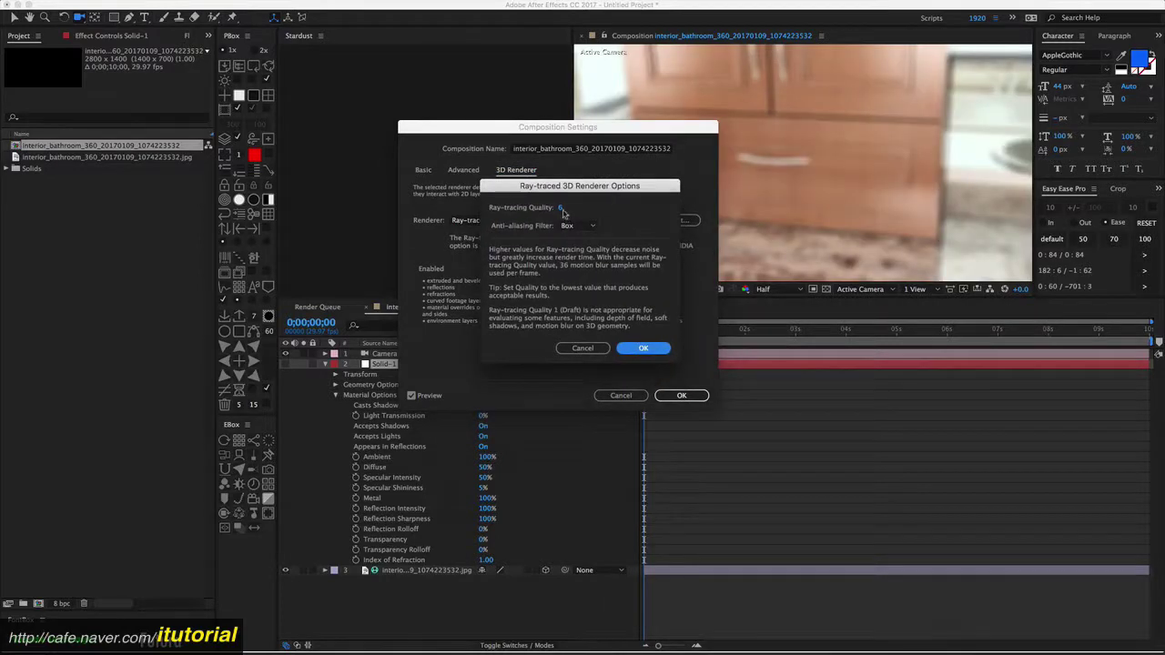
left_click(560, 208)
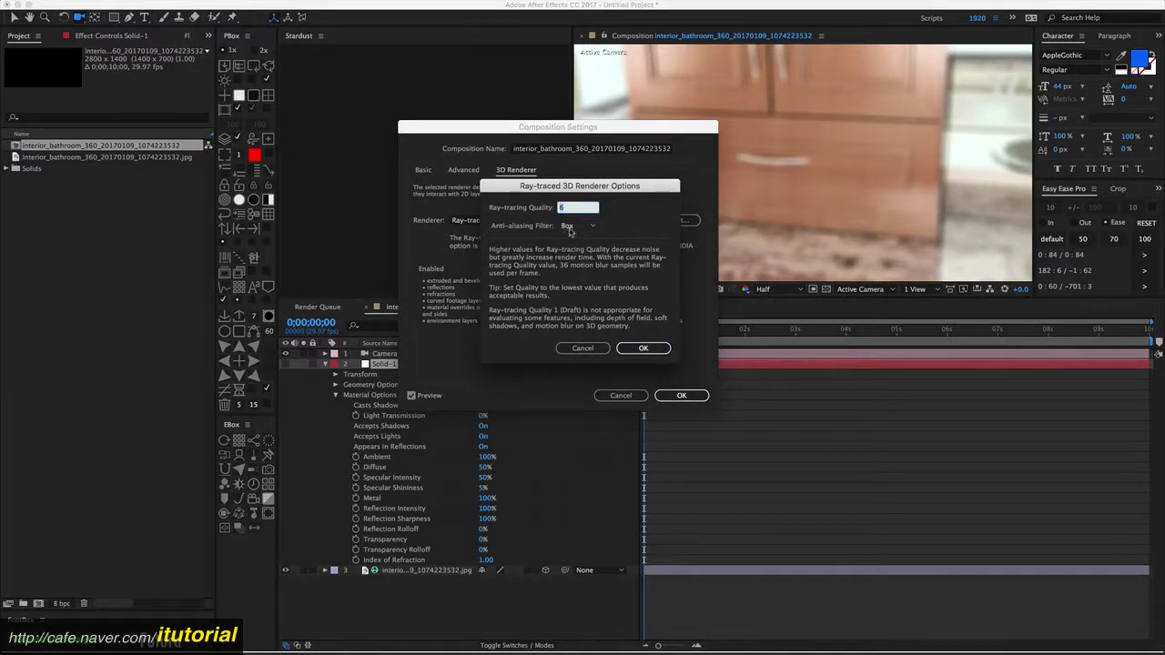
type("2")
left_click(629, 218)
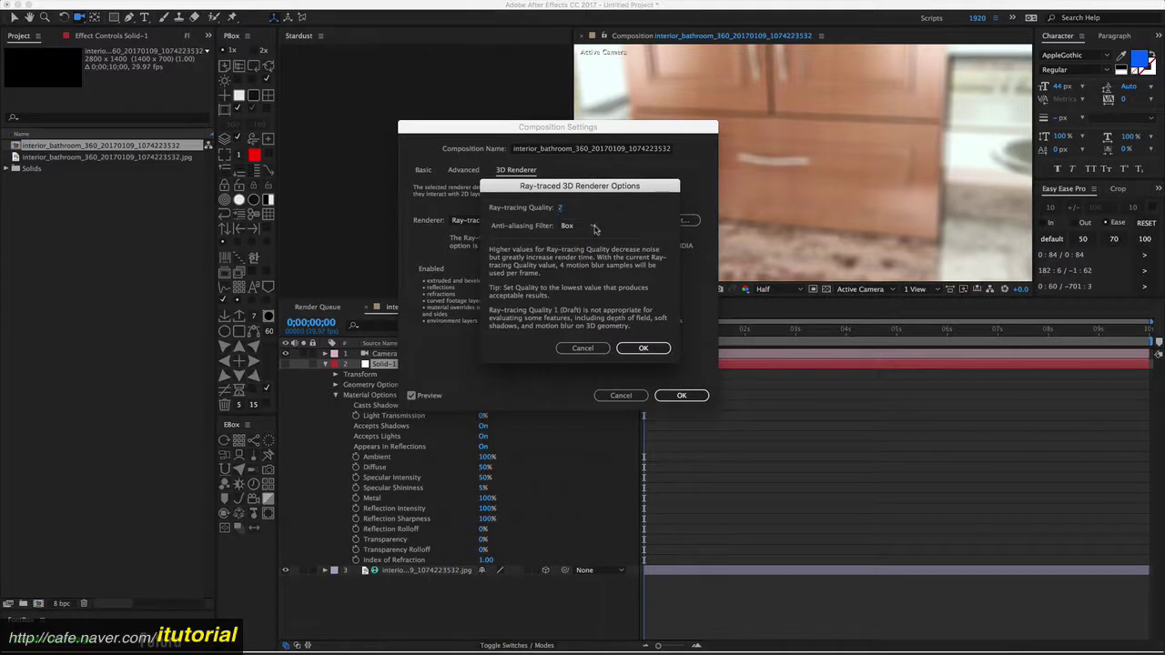
left_click(594, 229)
left_click(601, 274)
left_click(631, 347)
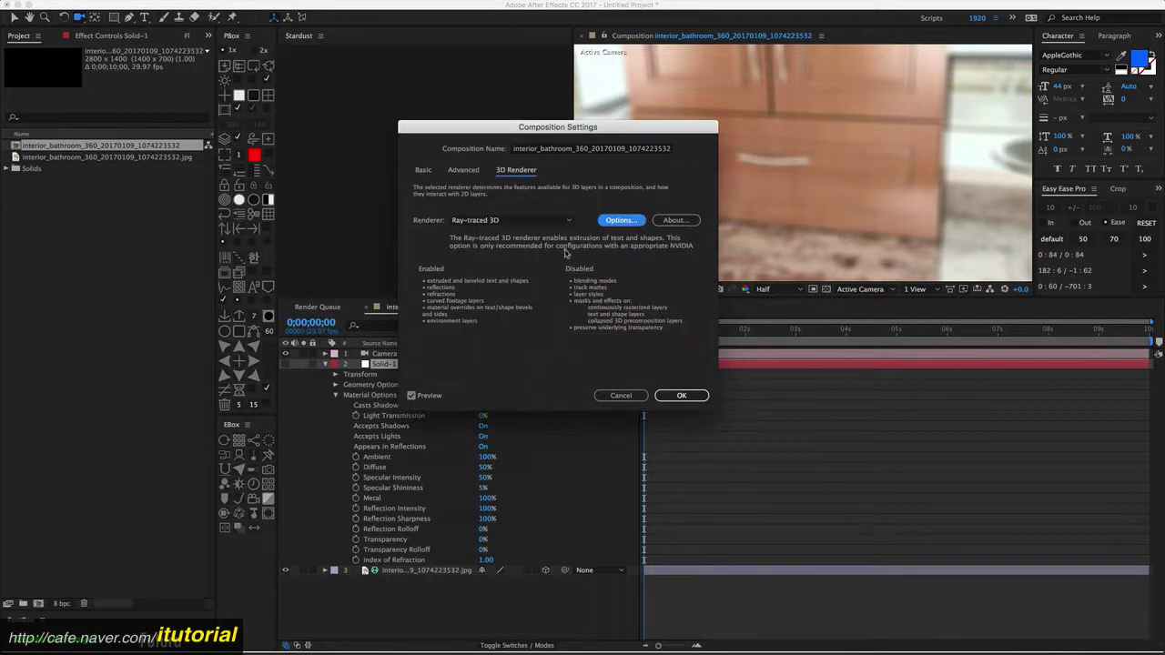
left_click(682, 397)
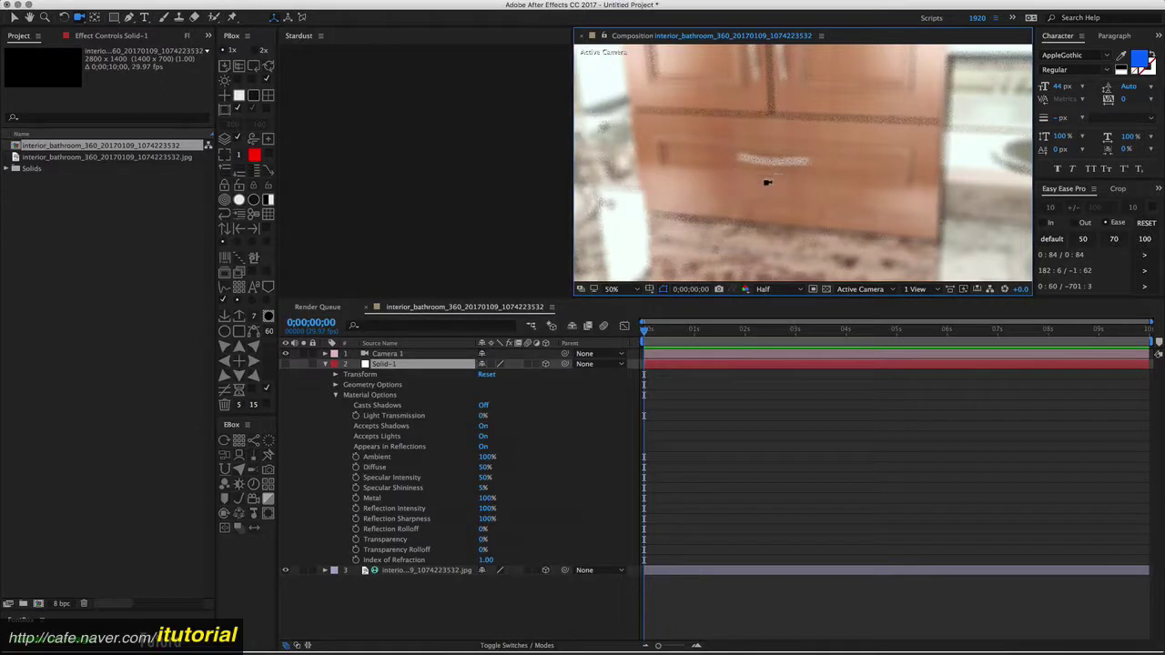
Collapse Solid 1, select the panorama jpg layer, and orbit Camera 1 toward the orange cabinets, undoing the last orbit
left_click(325, 364)
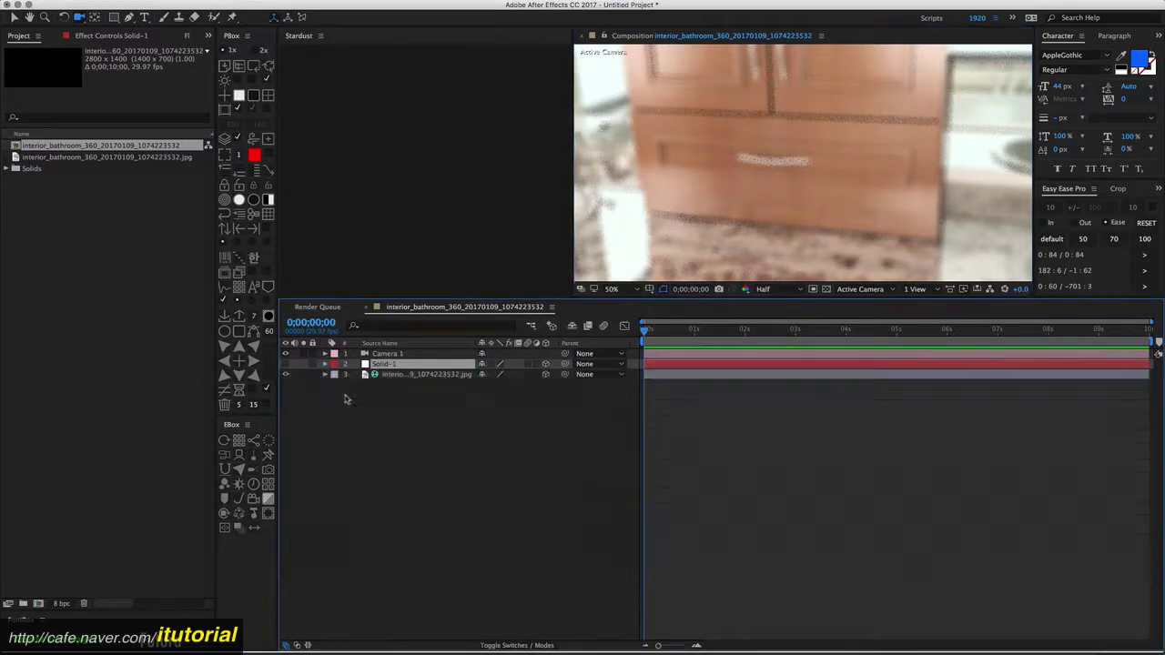
left_click(405, 376)
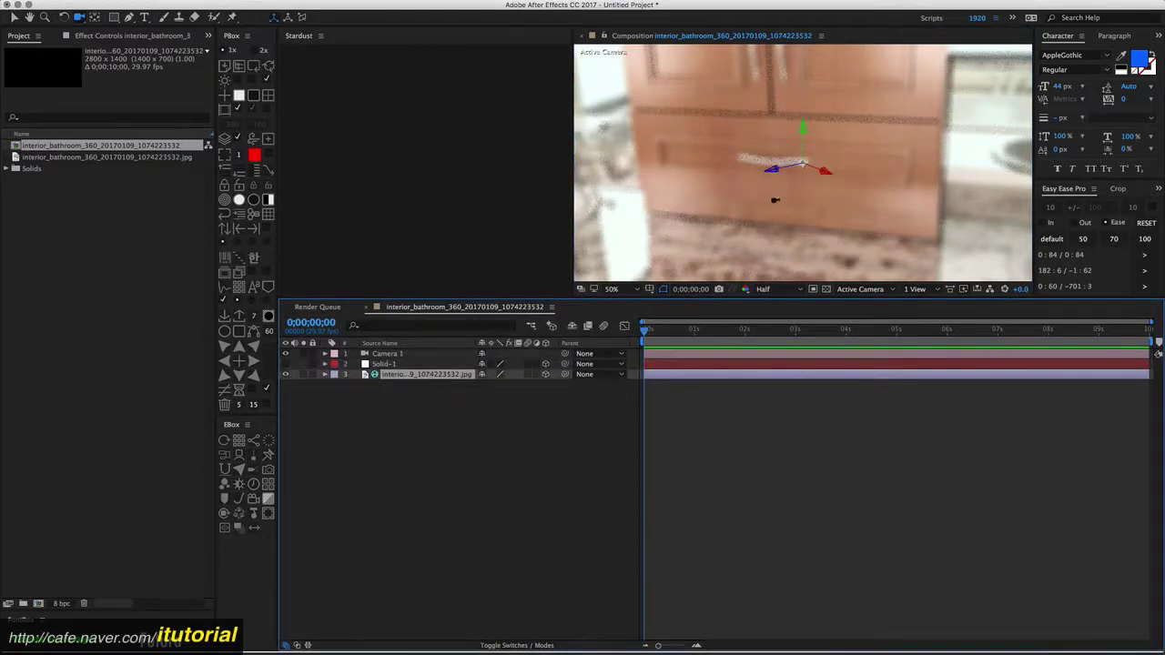
mouse_move(775, 201)
left_mouse_down()
mouse_move(757, 198)
mouse_move(795, 194)
left_mouse_up()
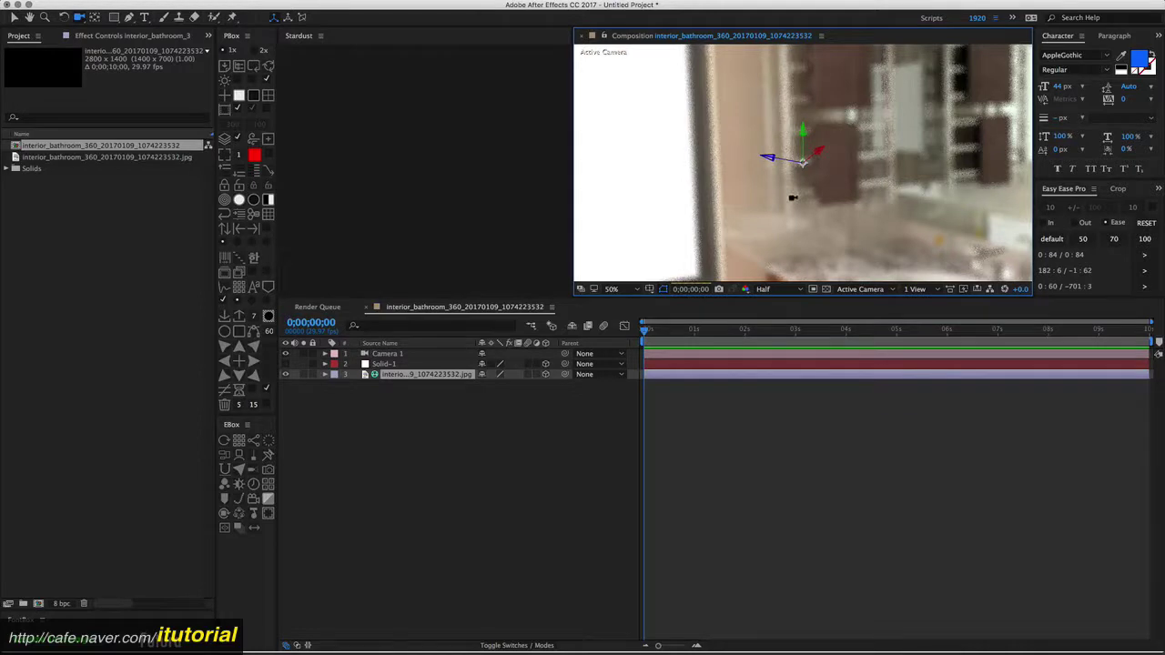
mouse_move(792, 198)
left_mouse_down()
mouse_move(738, 198)
mouse_move(754, 187)
left_mouse_up()
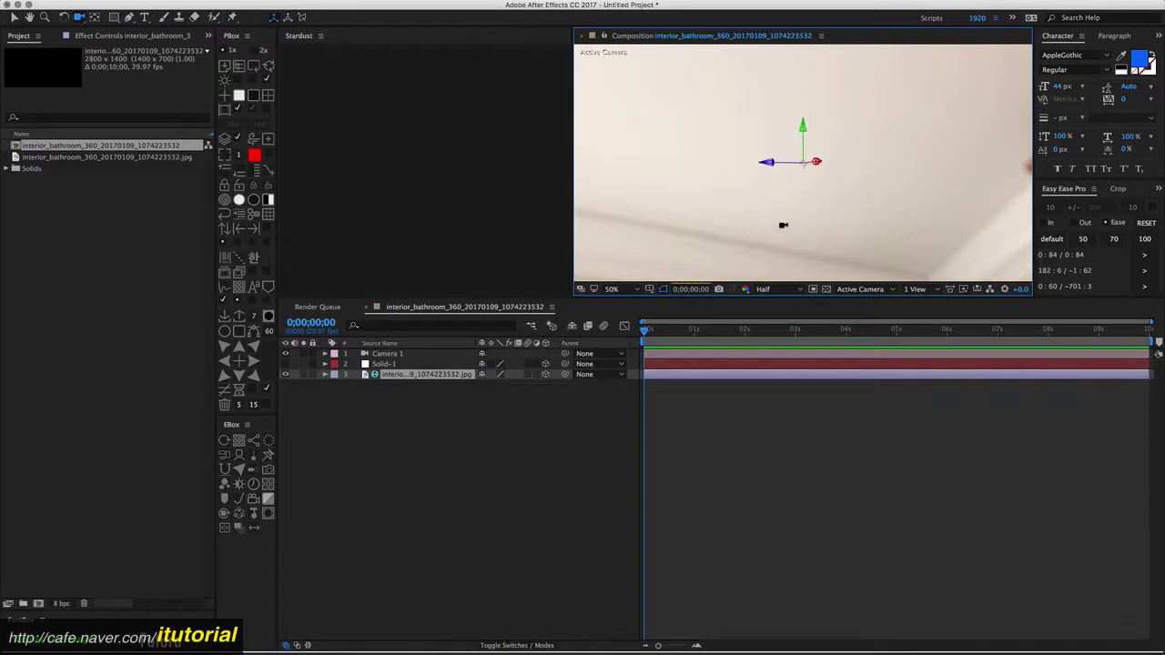
key("ctrl+z")
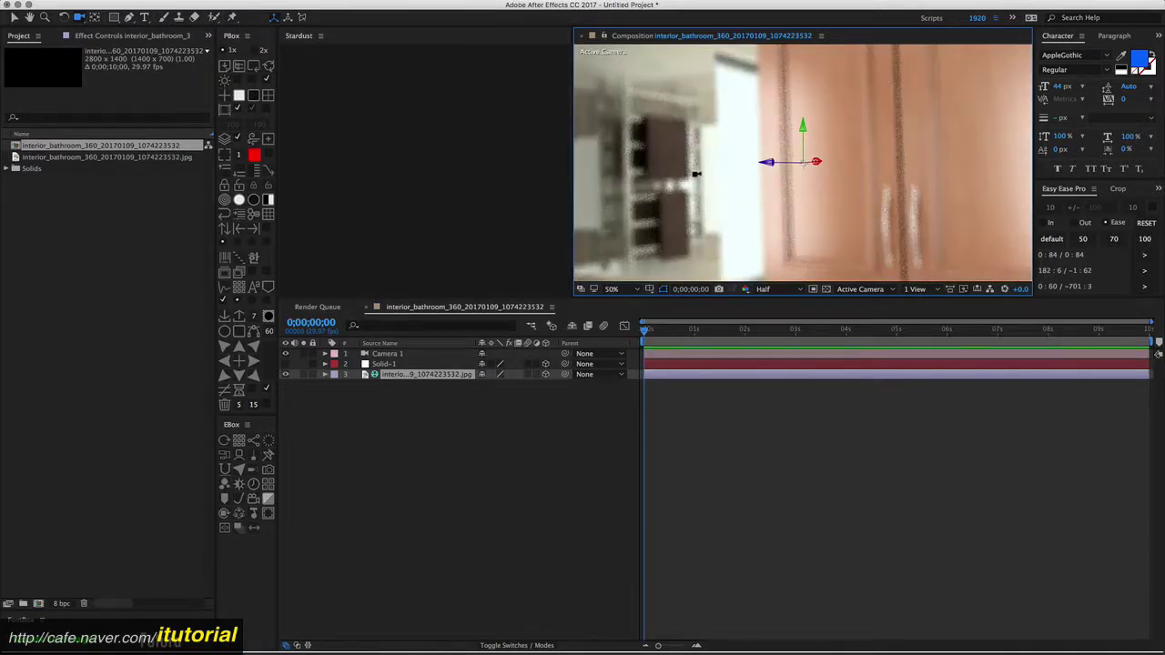
left_click(821, 37)
left_click(848, 112)
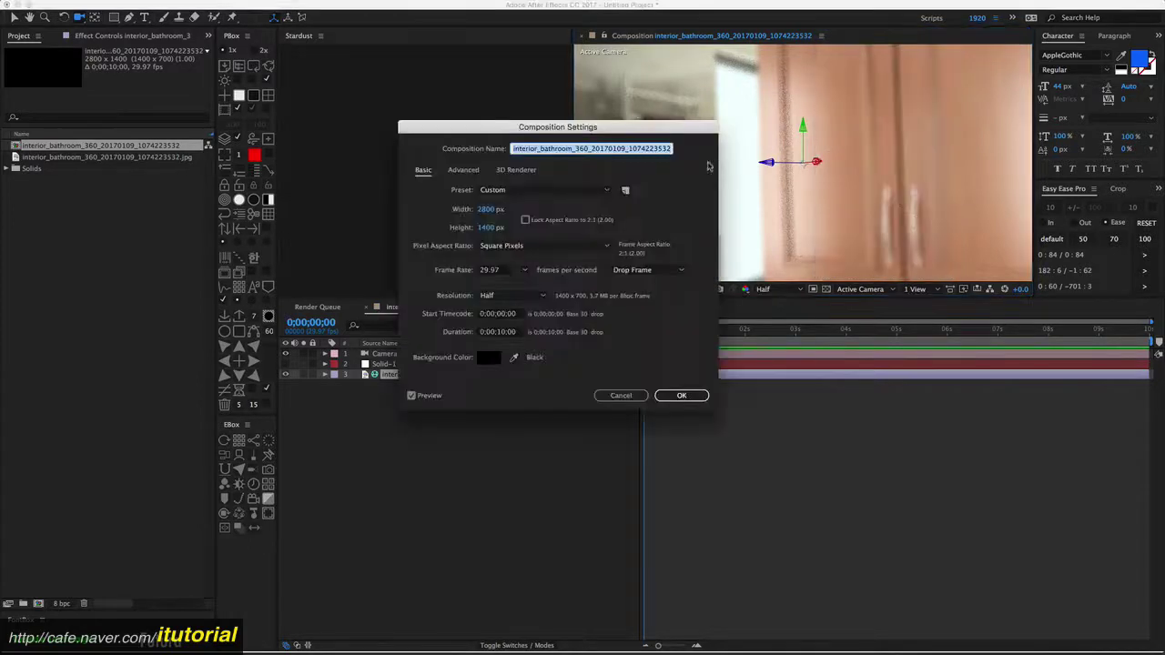
left_click_drag(656, 134, 599, 137)
left_click(460, 172)
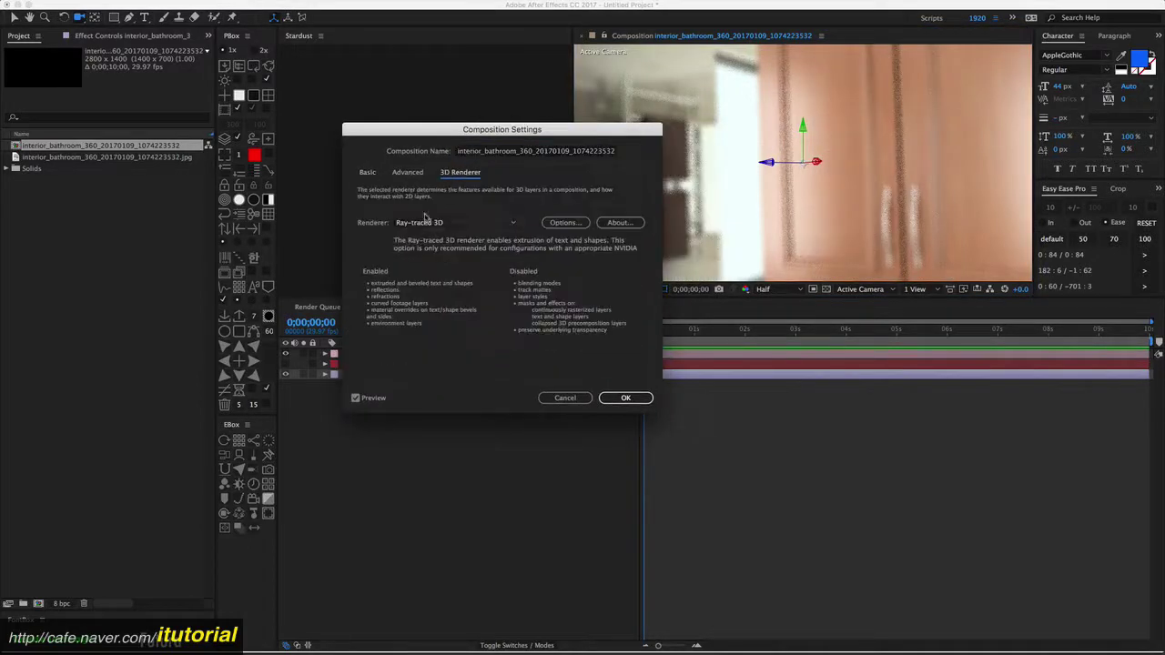
left_click(564, 224)
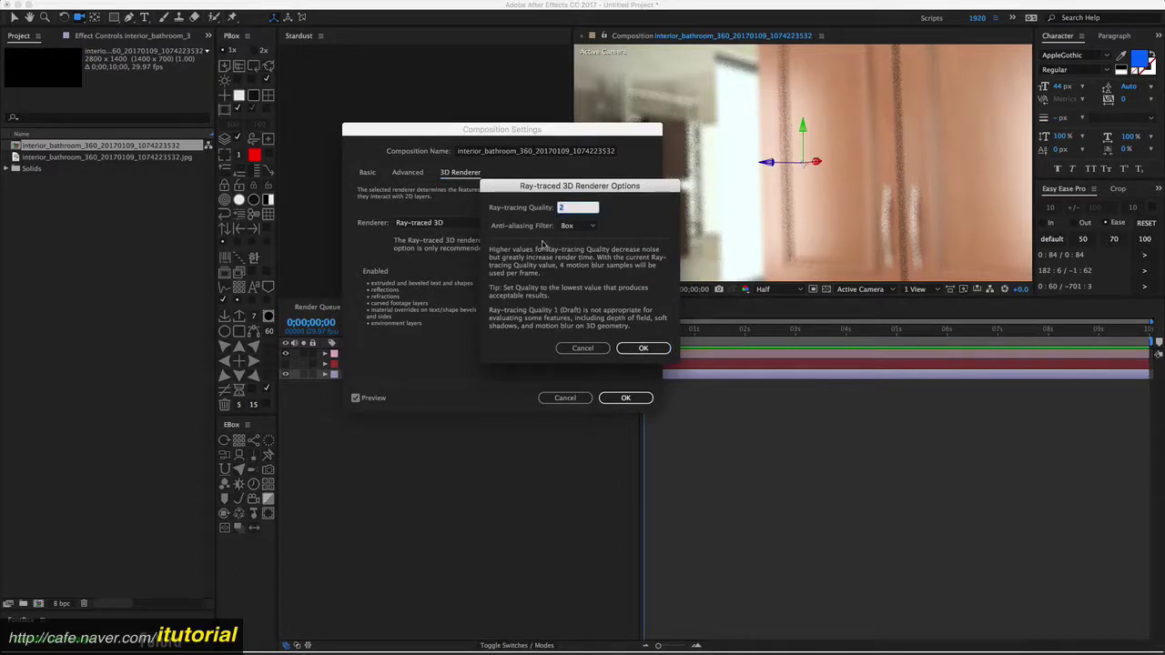
left_click(652, 348)
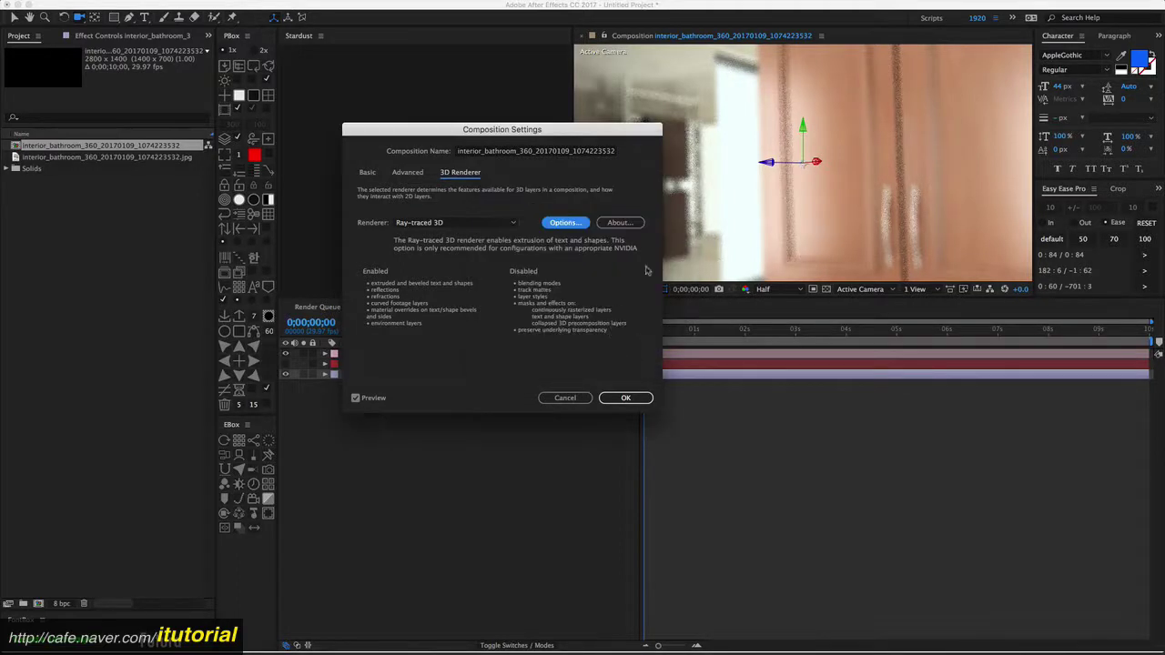
left_click(625, 397)
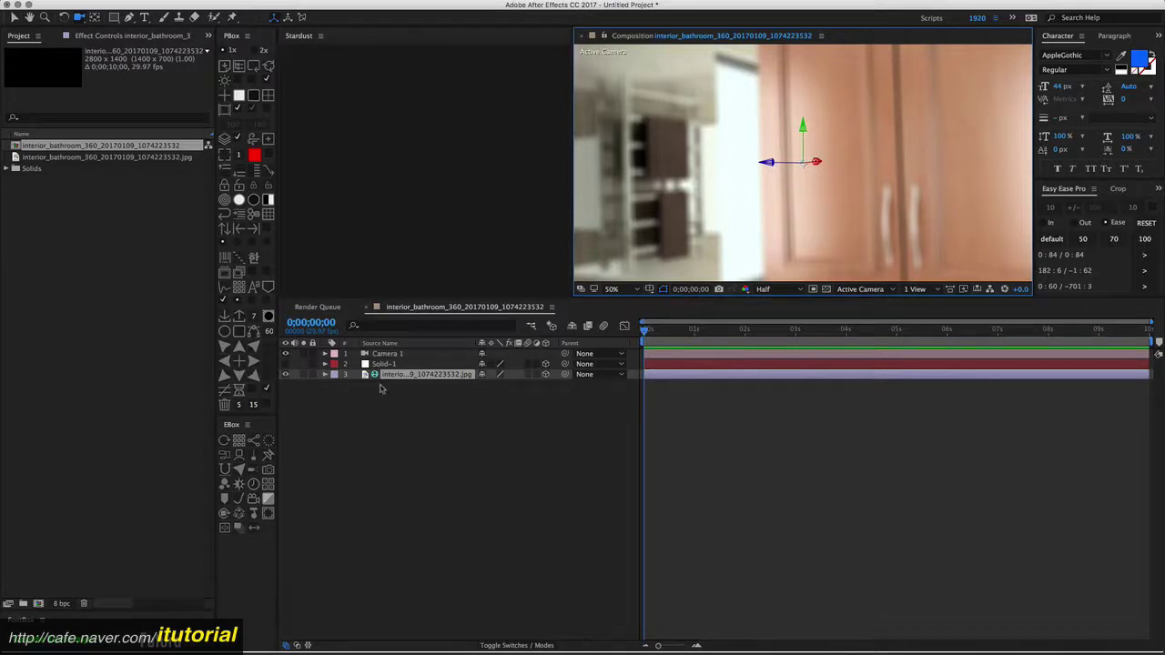
In Composition Settings, set the Ray-traced 3D renderer's Ray-tracing Quality to 8 and apply
left_click(821, 35)
left_click(845, 112)
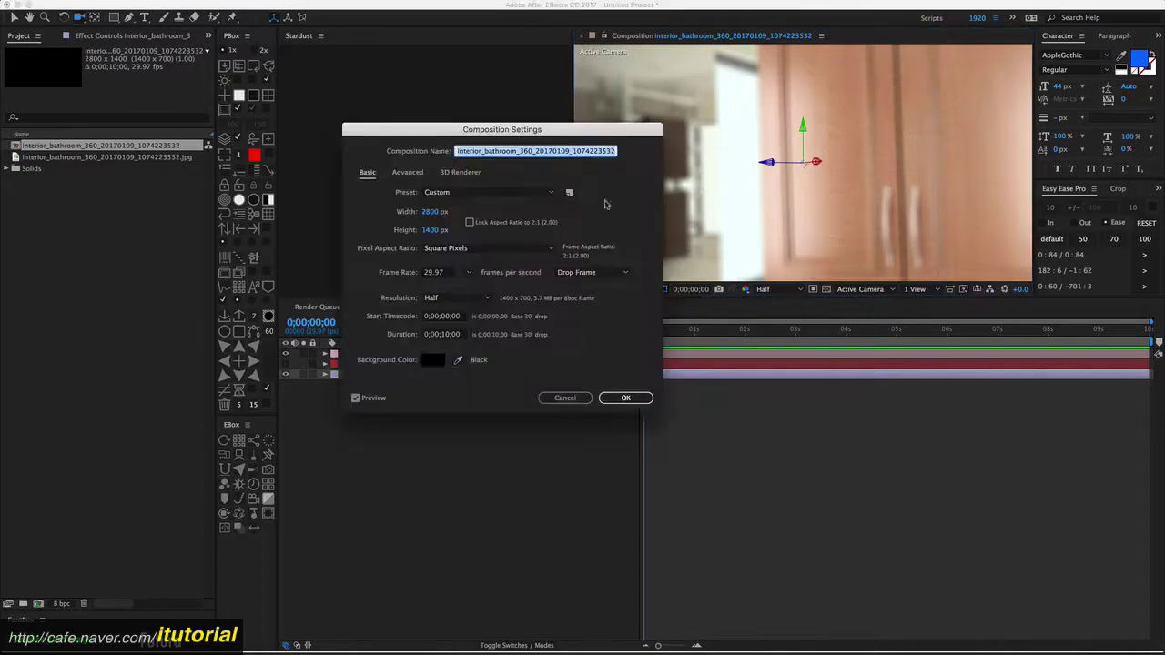
left_click(460, 175)
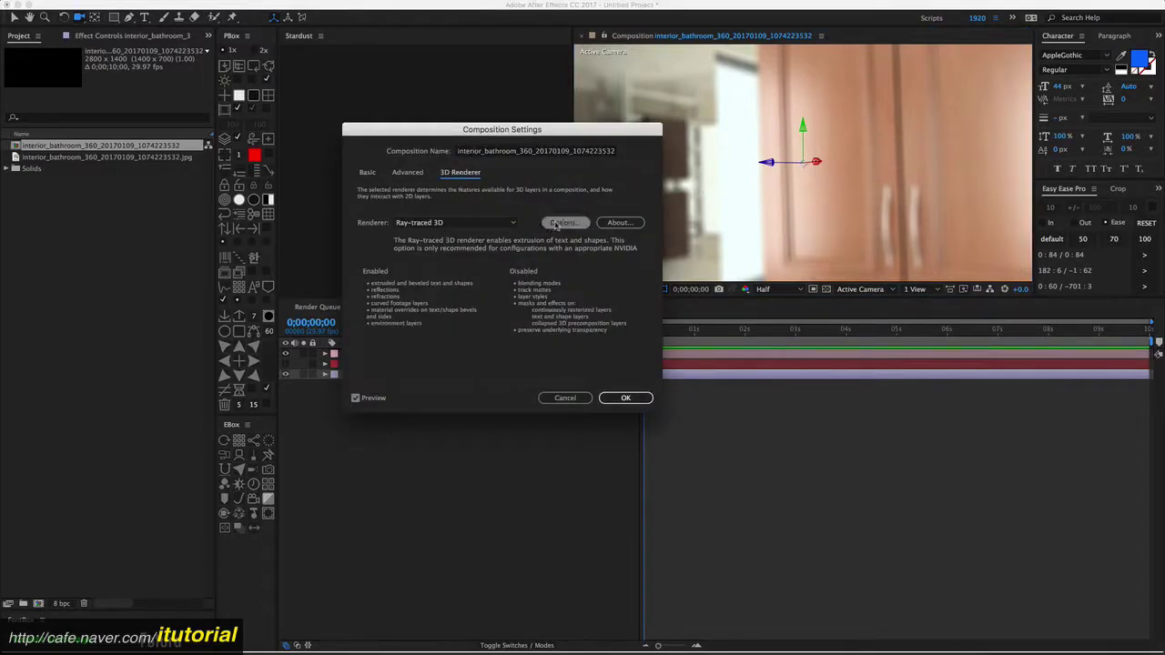
left_click(564, 223)
left_click(561, 209)
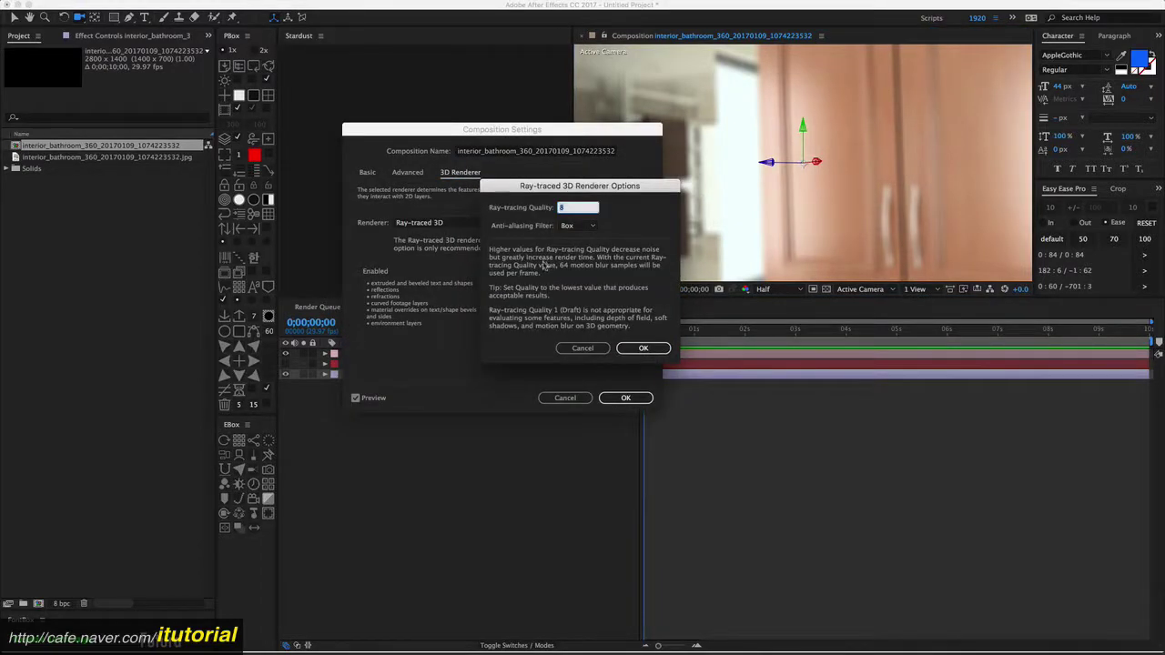
left_click(642, 348)
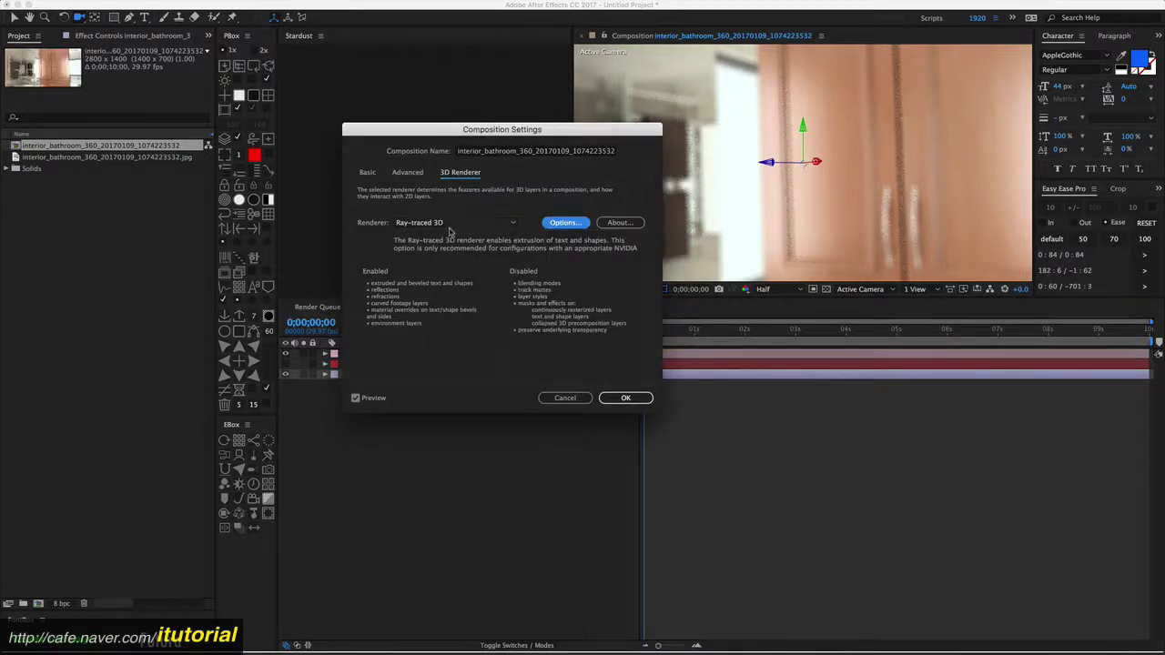
left_click(625, 401)
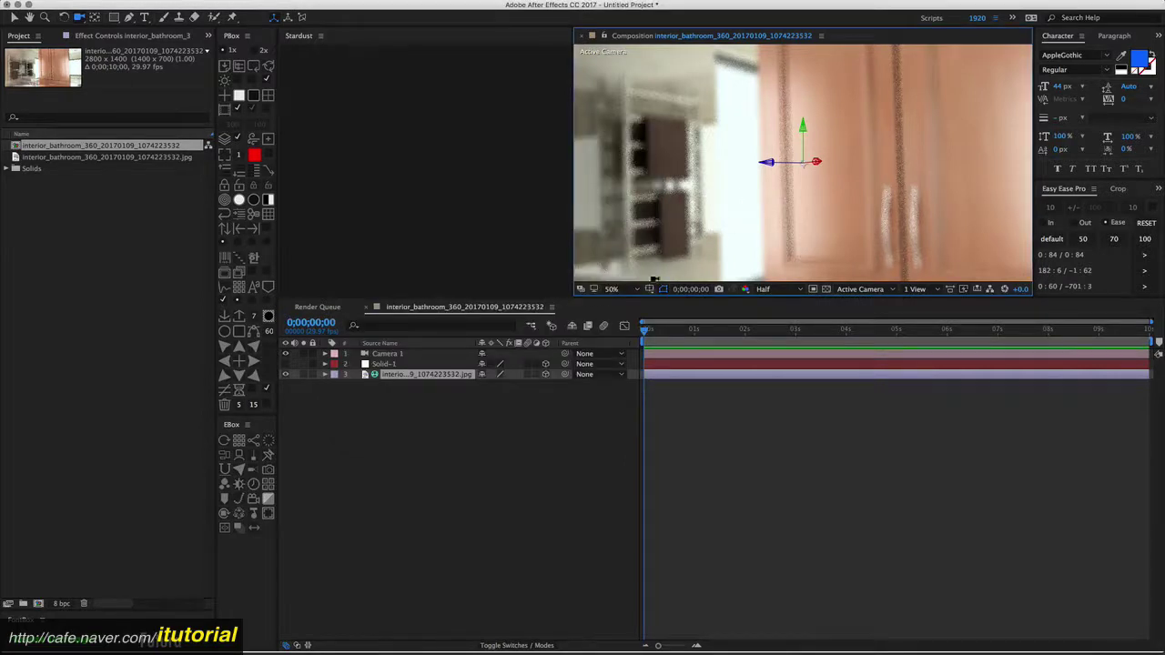
Confirm the panorama layer is an Environment Layer, then orbit the camera toward the towel rack shelves
right_click(437, 379)
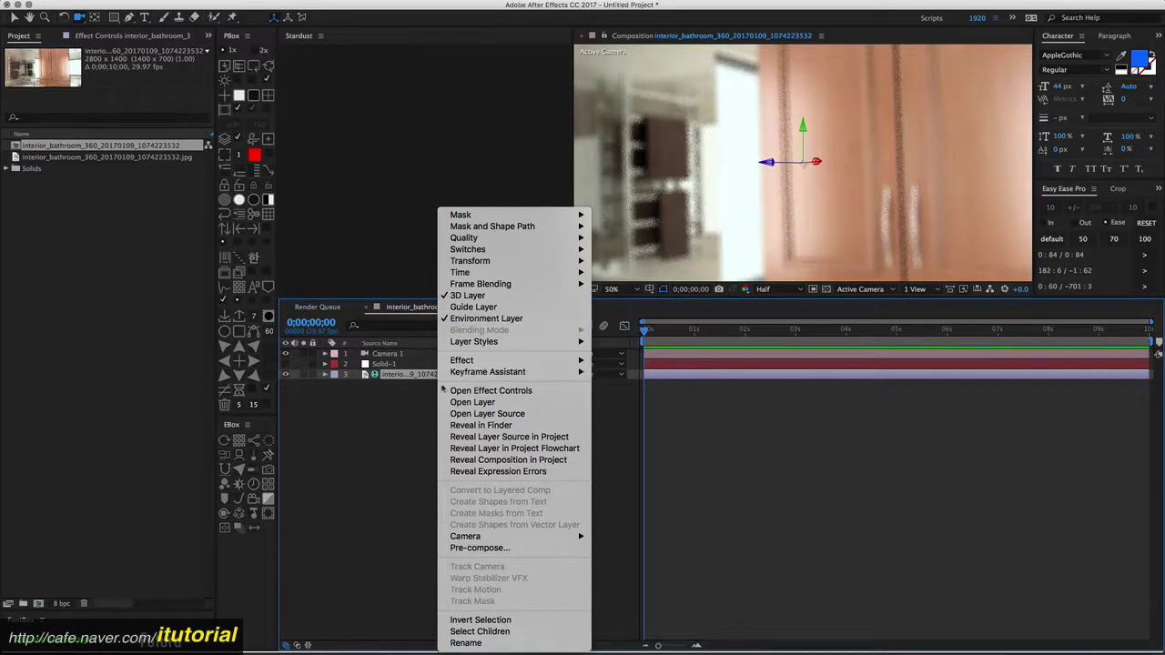
left_click(410, 400)
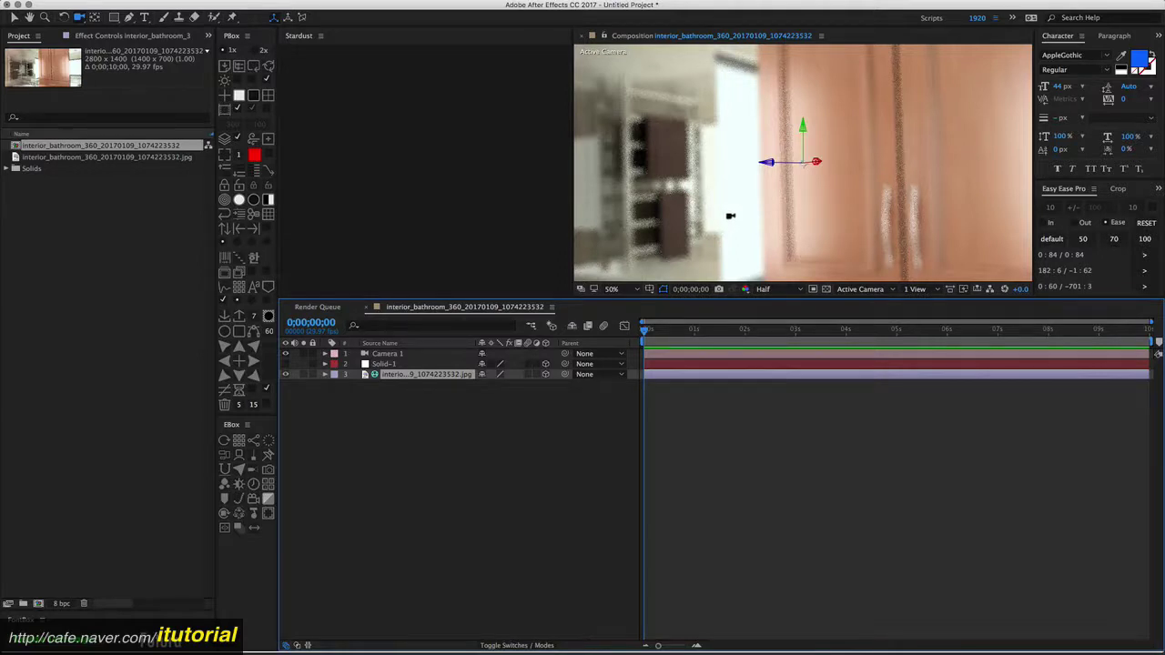
left_click_drag(782, 198, 769, 164)
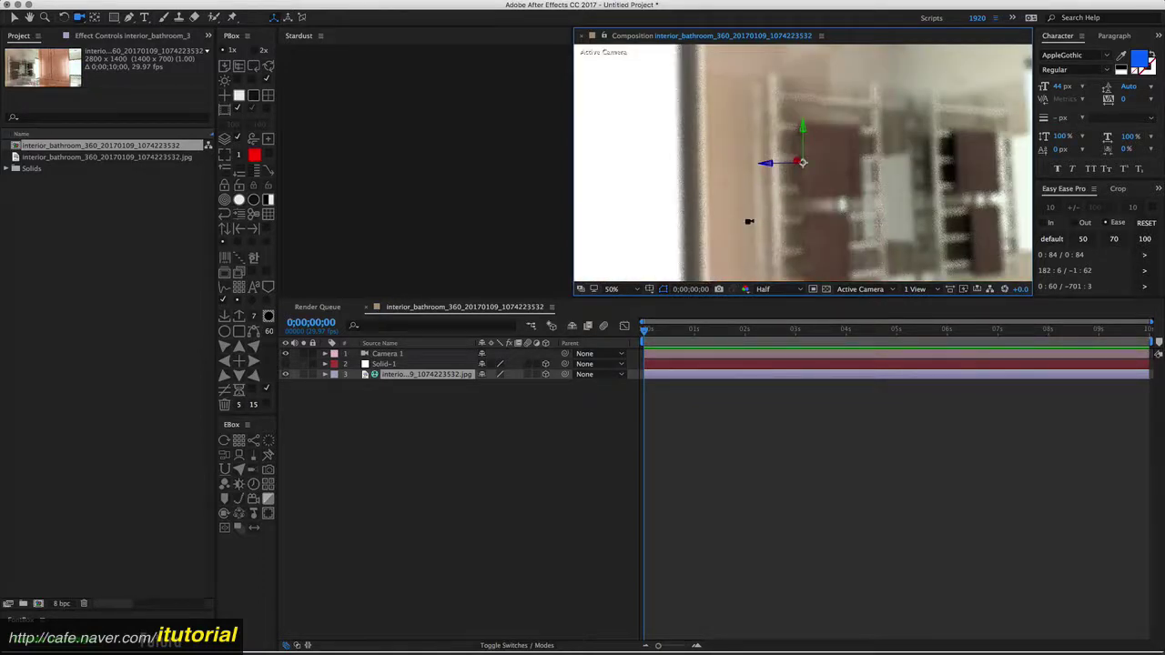
right_click(423, 377)
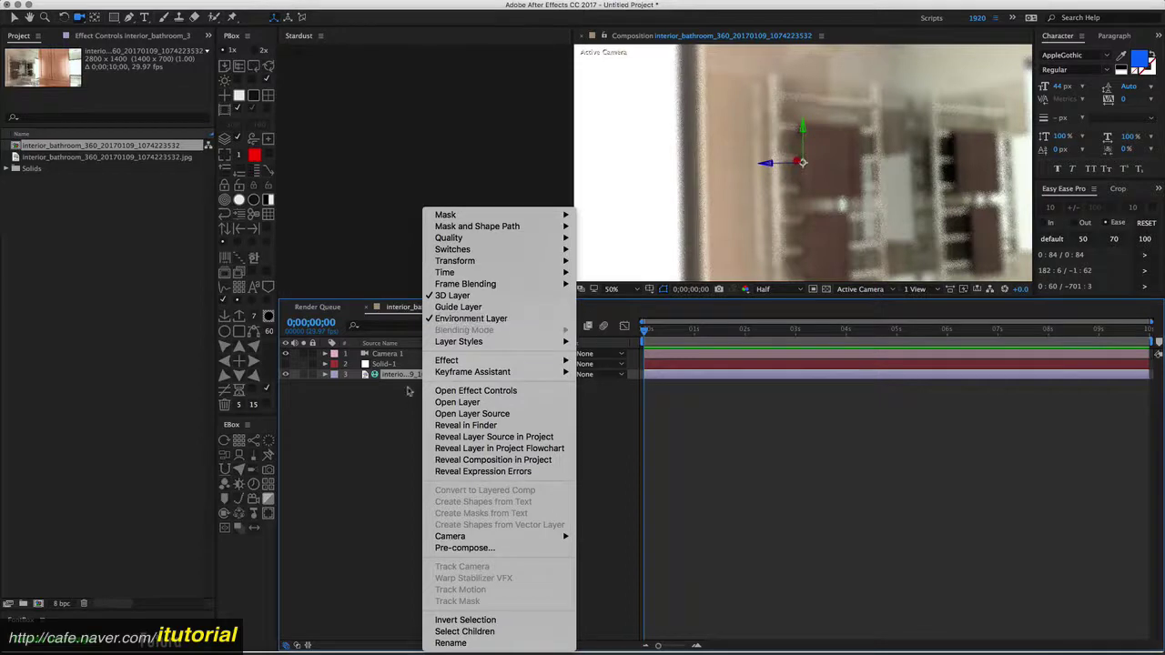
left_click(403, 398)
left_click(822, 38)
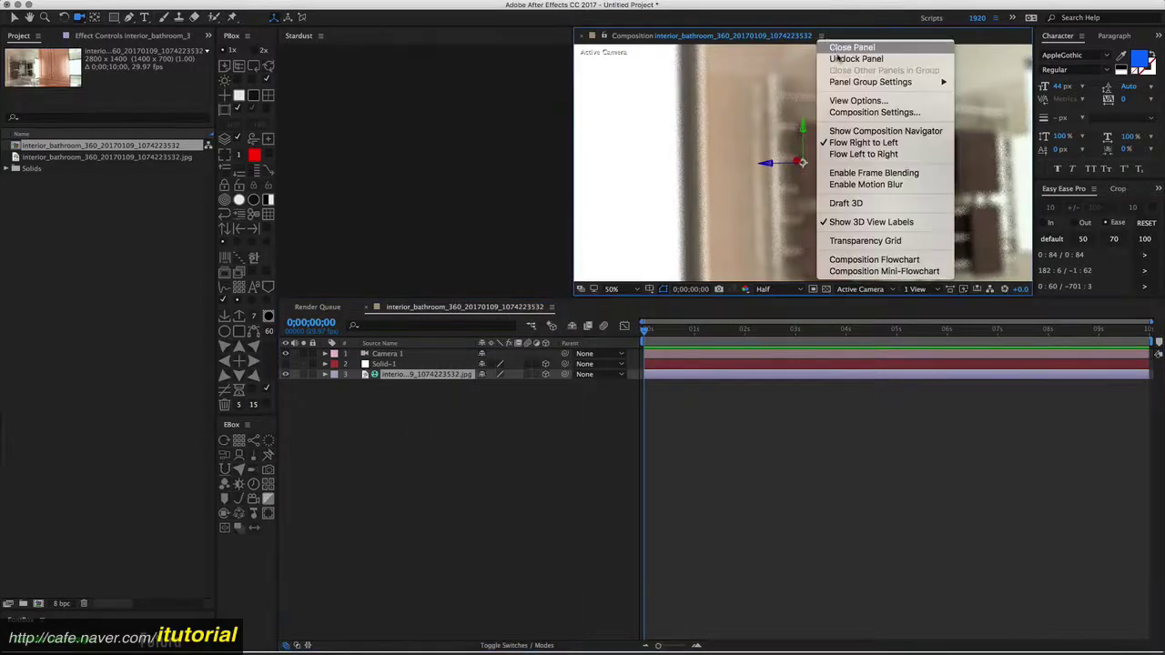
left_click(839, 112)
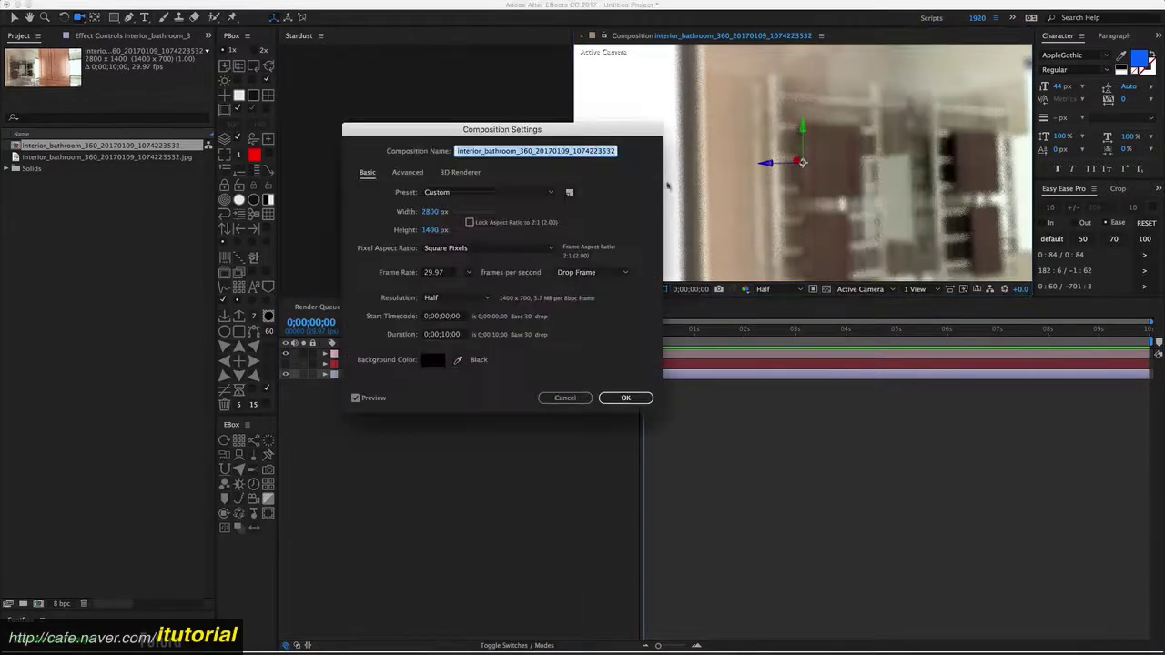
left_click(460, 172)
left_click(489, 223)
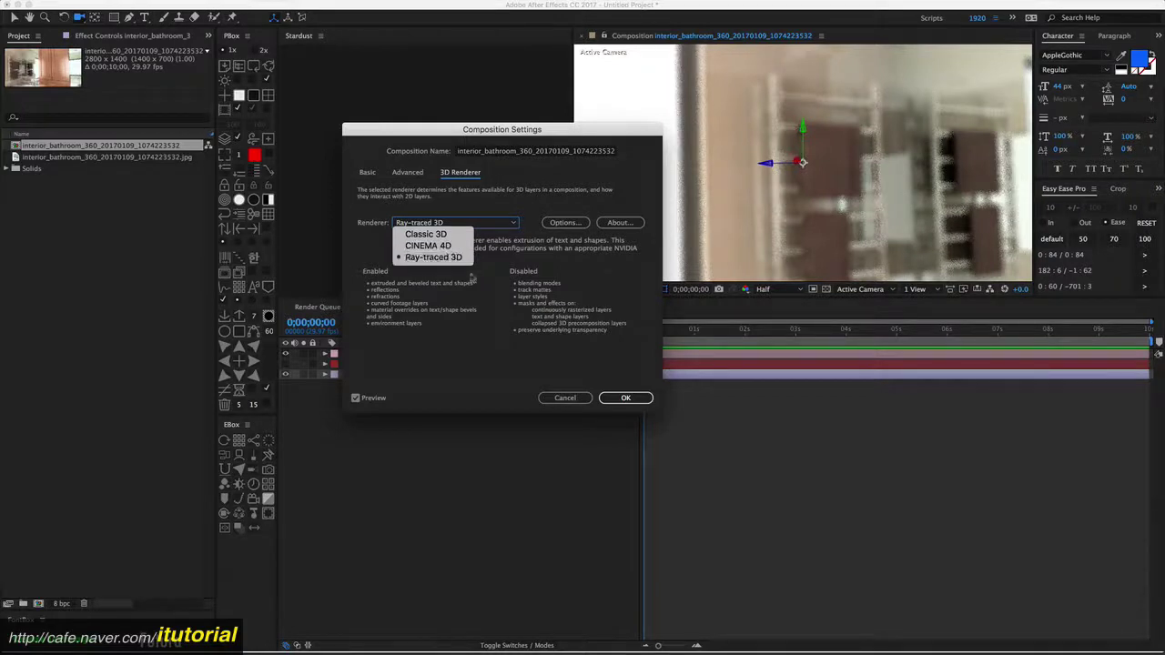
left_click(516, 349)
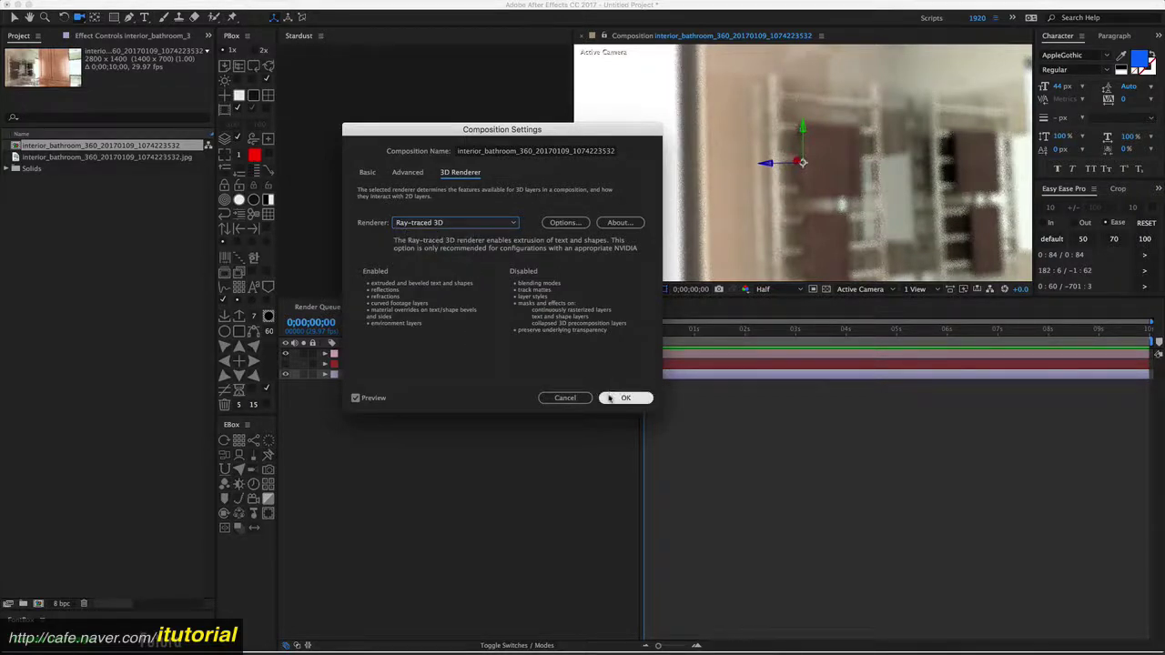
left_click(610, 399)
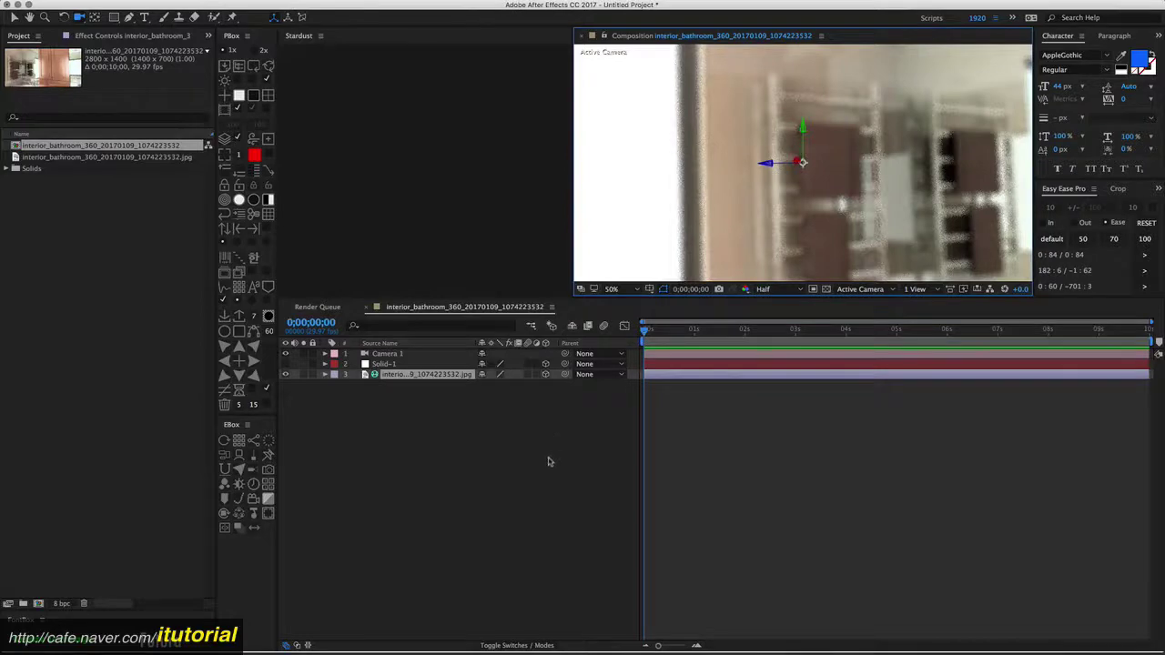